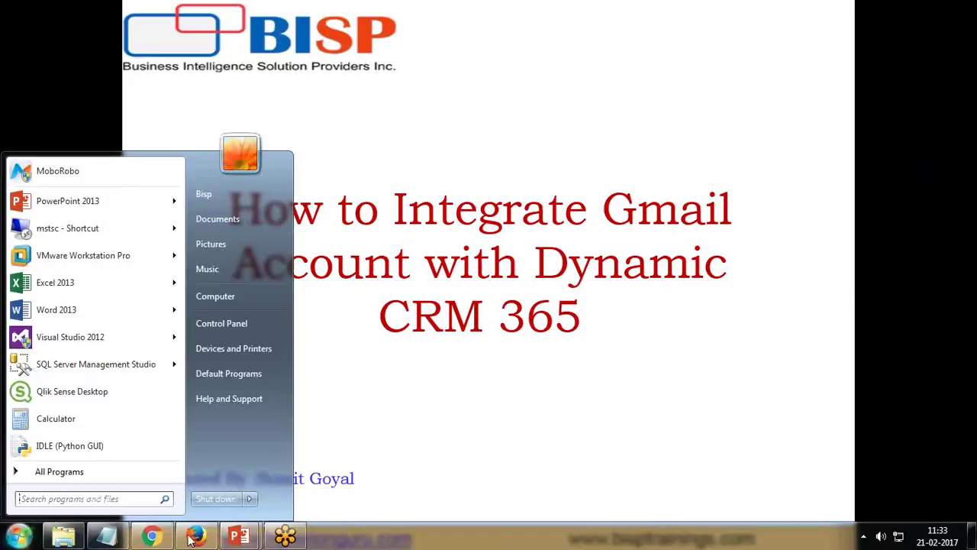
# - Switch to the Gmail inbox in Firefox and check the email address of the signed-in account
pyautogui.click(197, 536)
pyautogui.hotkey('ctrl', 'Tab')
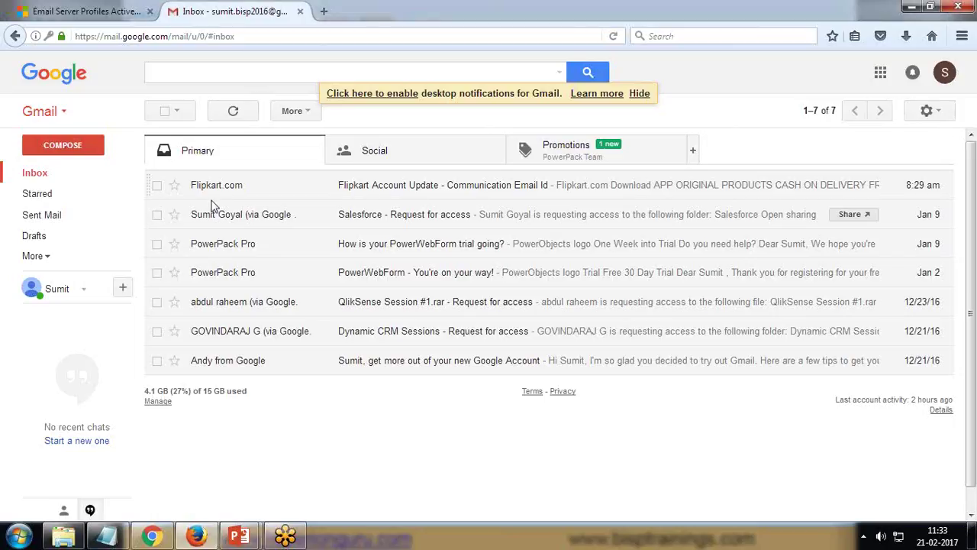
pyautogui.click(945, 76)
pyautogui.moveTo(825, 123); pyautogui.dragTo(943, 128)
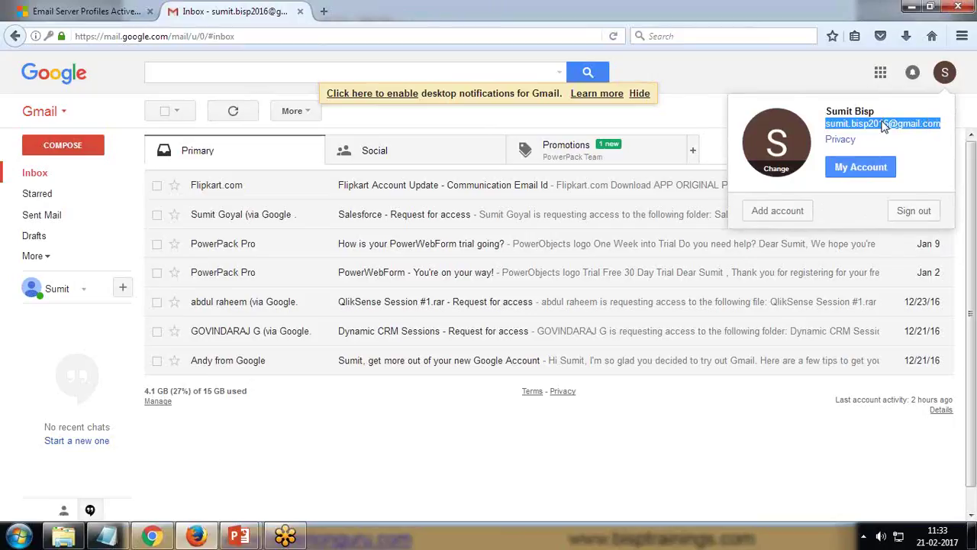
# - Return to the Dynamics 365 email server profiles list and create a new profile of type POP3/SMTP Server
pyautogui.click(98, 6)
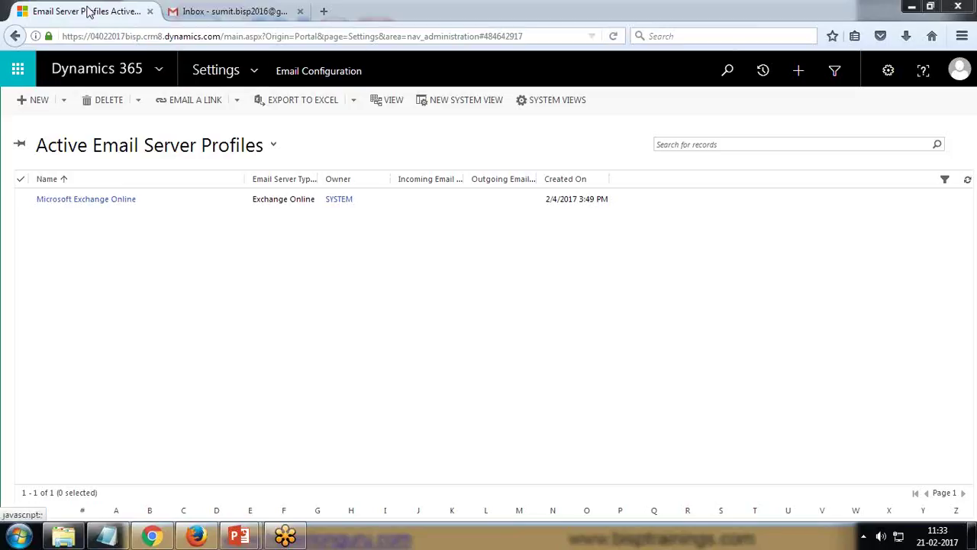
pyautogui.moveTo(144, 13); pyautogui.dragTo(220, 12)
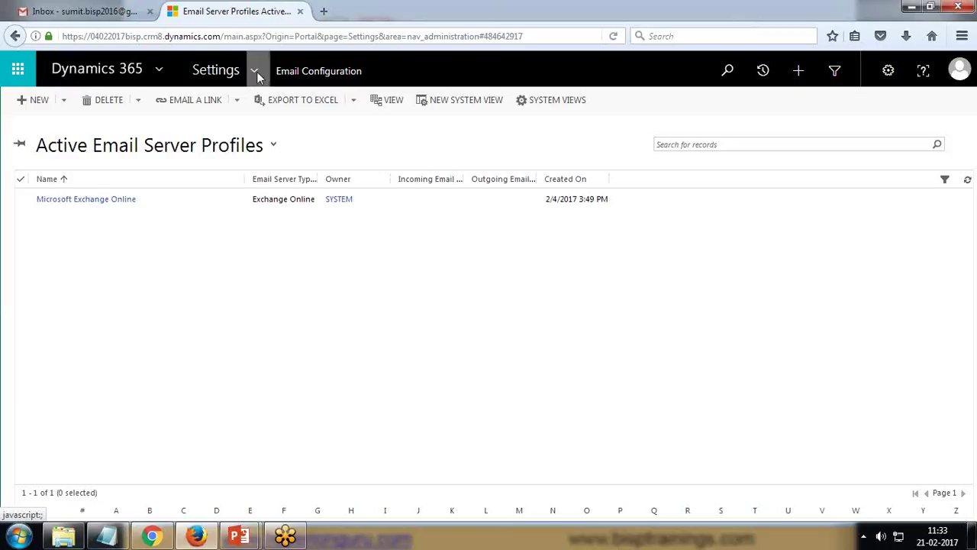
pyautogui.click(306, 80)
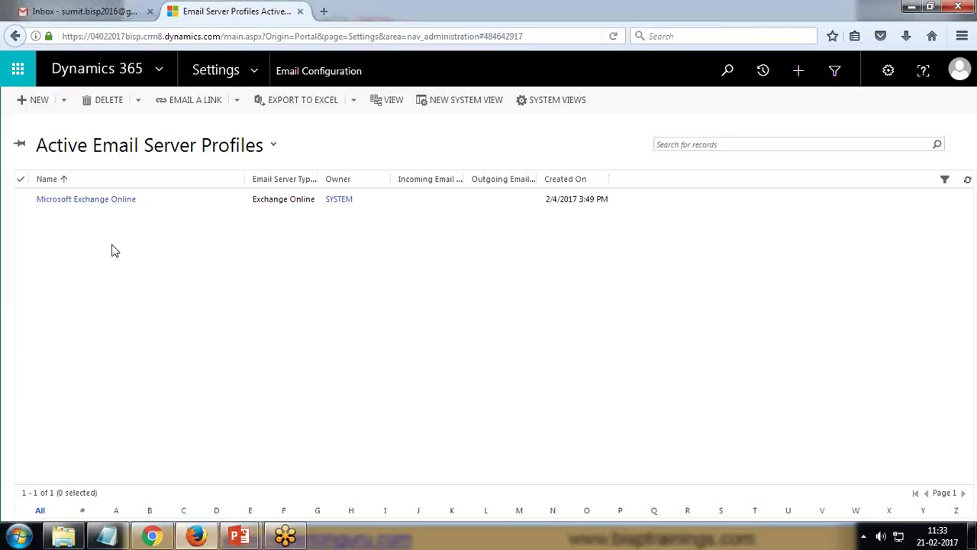
pyautogui.click(66, 104)
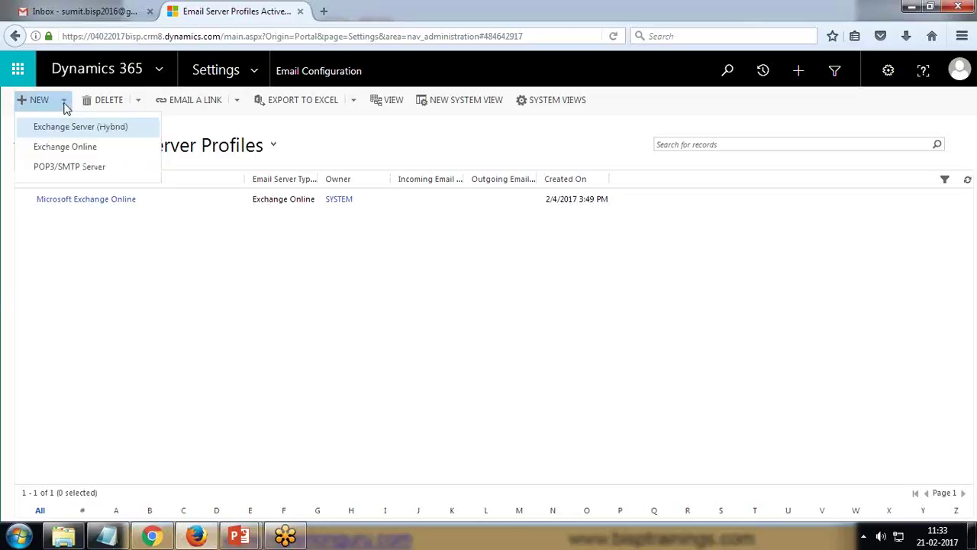
pyautogui.click(63, 168)
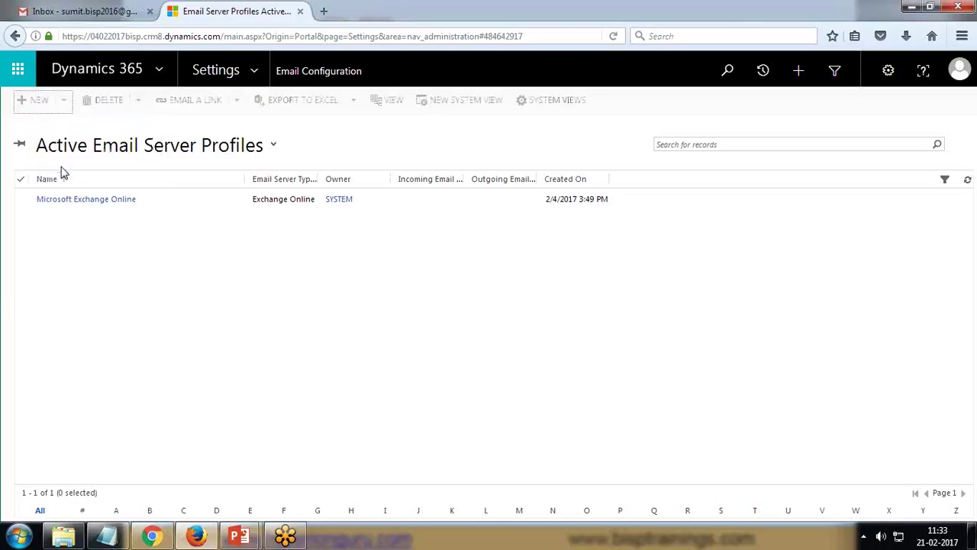
pyautogui.click(46, 180)
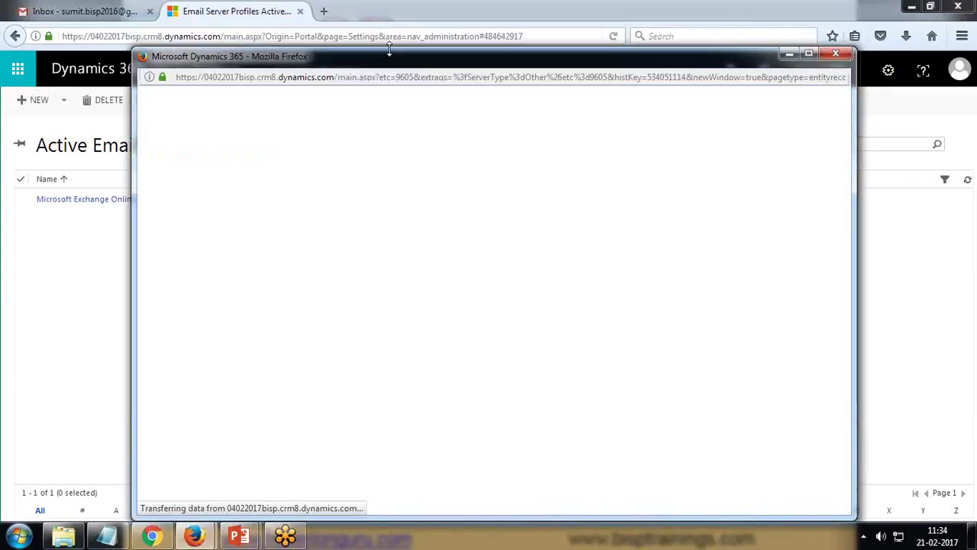
pyautogui.moveTo(356, 20); pyautogui.dragTo(343, 25)
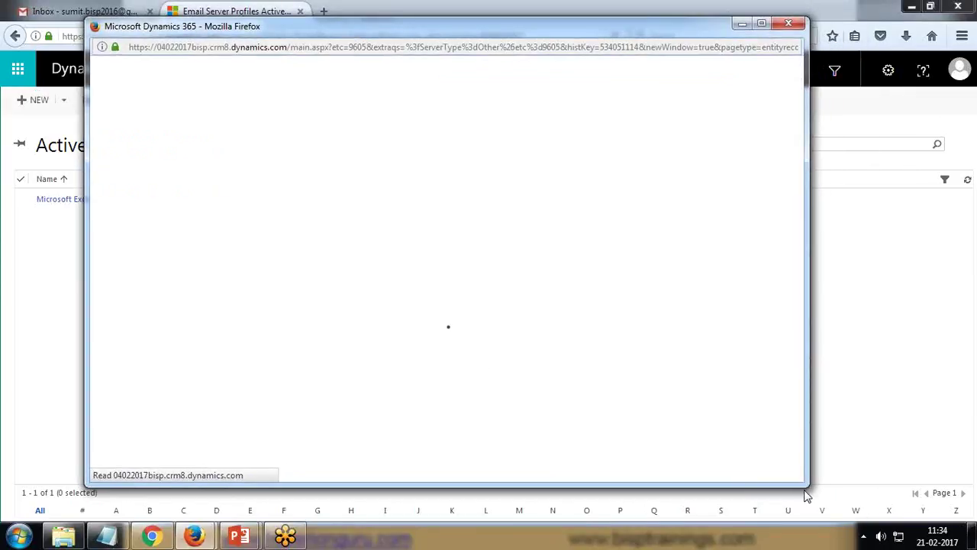
pyautogui.moveTo(806, 487); pyautogui.dragTo(815, 459)
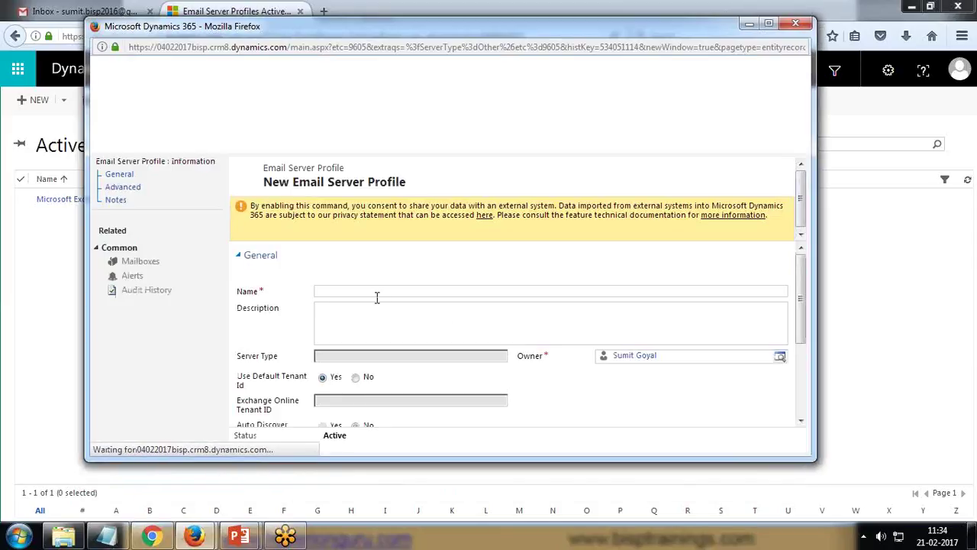
# - Name the new email server profile "Personal Mail"
pyautogui.click(373, 292)
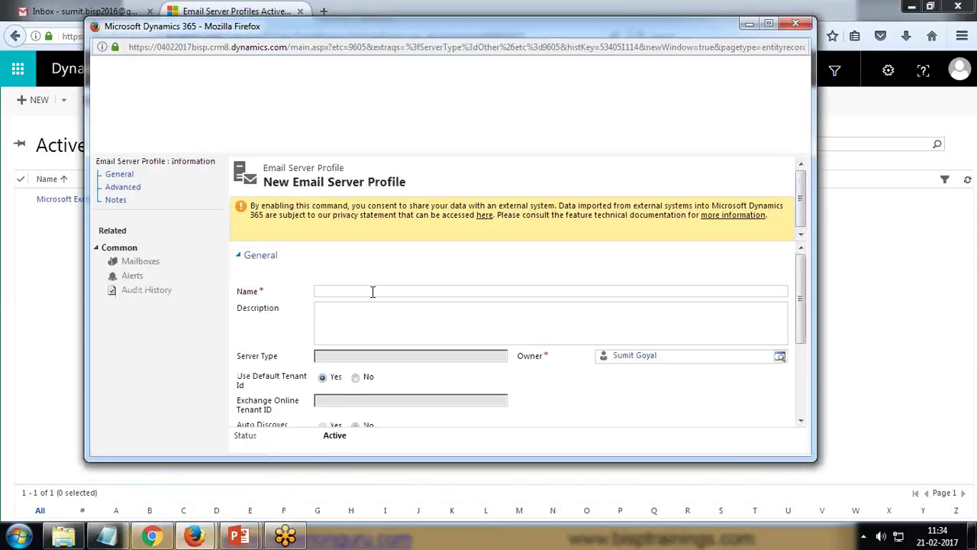
pyautogui.write('Personal Mail')
pyautogui.press('Tab')
# - Set the profile's incoming server location to pop.gmail.com and its outgoing server location to smtp.gmail.com
pyautogui.scroll(-1, 386, 312)
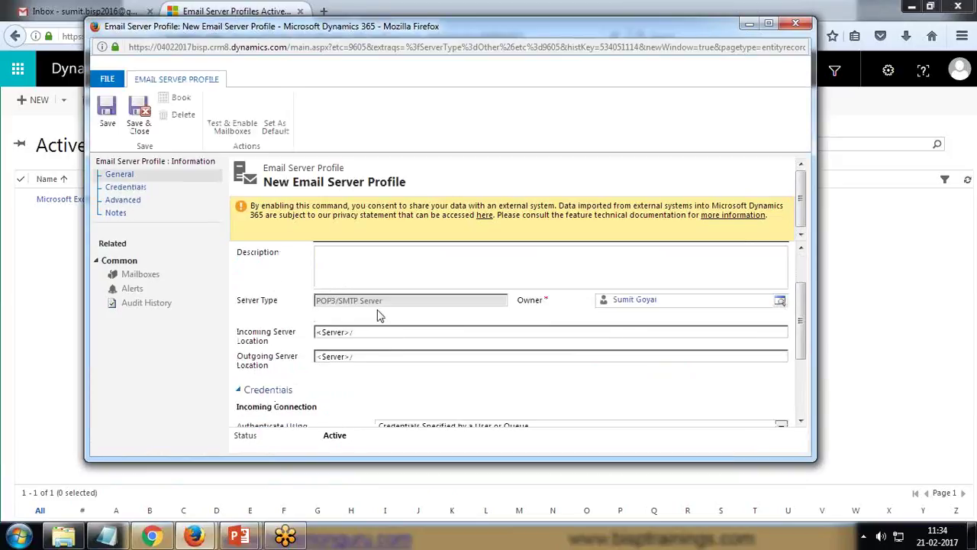
pyautogui.doubleClick(450, 28)
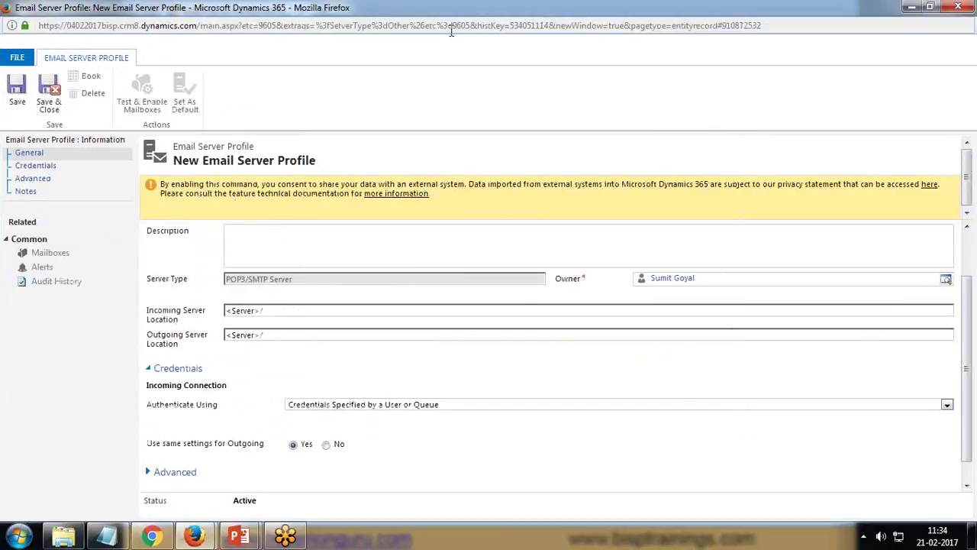
pyautogui.scroll(-1, 268, 283)
pyautogui.click(277, 291)
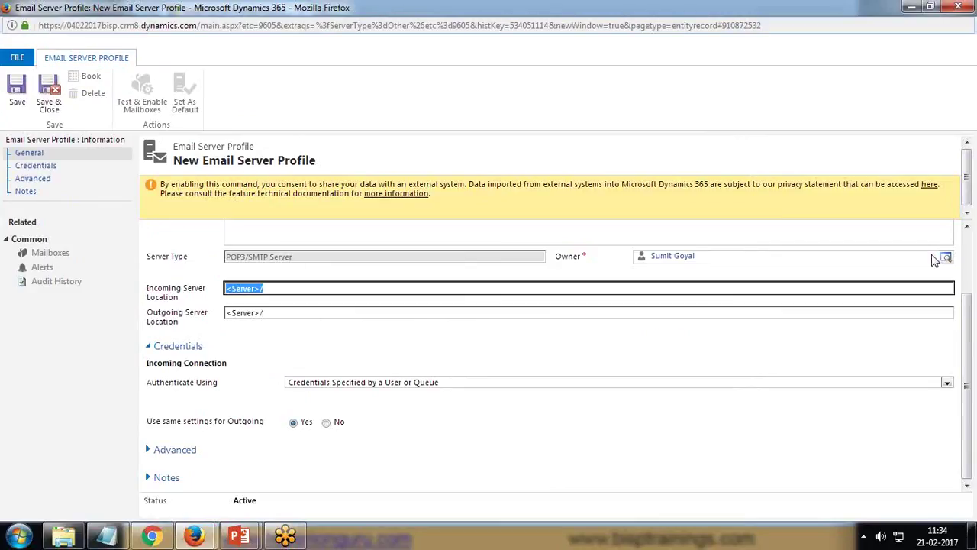
pyautogui.write('pop.gmail.com')
pyautogui.press('Tab')
pyautogui.write('smtp.gmail.com')
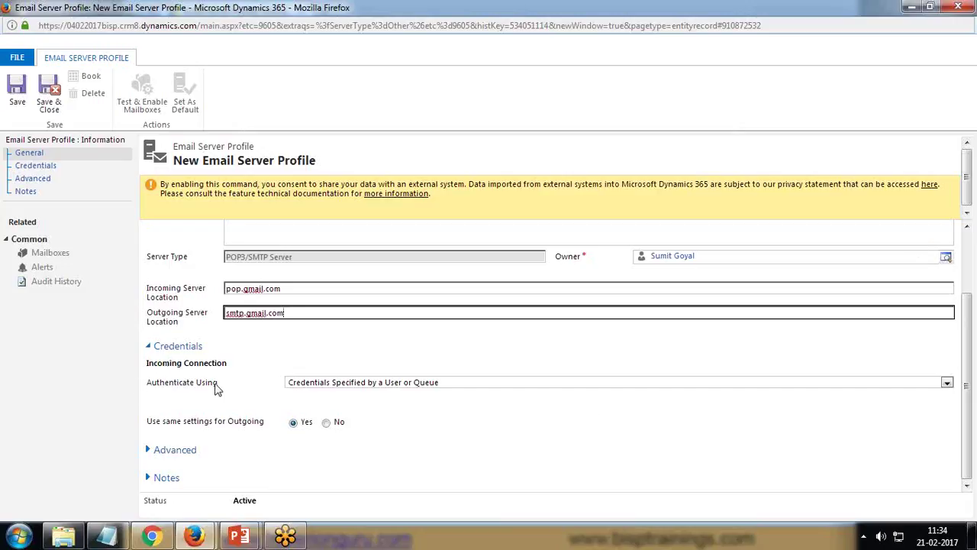
# - Choose Credentials Specified by a User or Queue as the incoming connection's authentication method
pyautogui.click(399, 389)
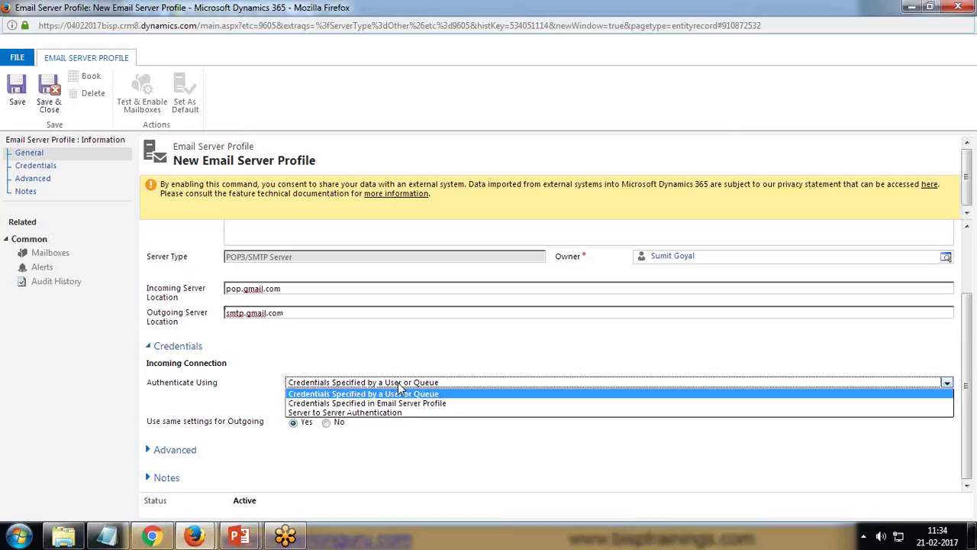
pyautogui.click(330, 395)
pyautogui.click(330, 383)
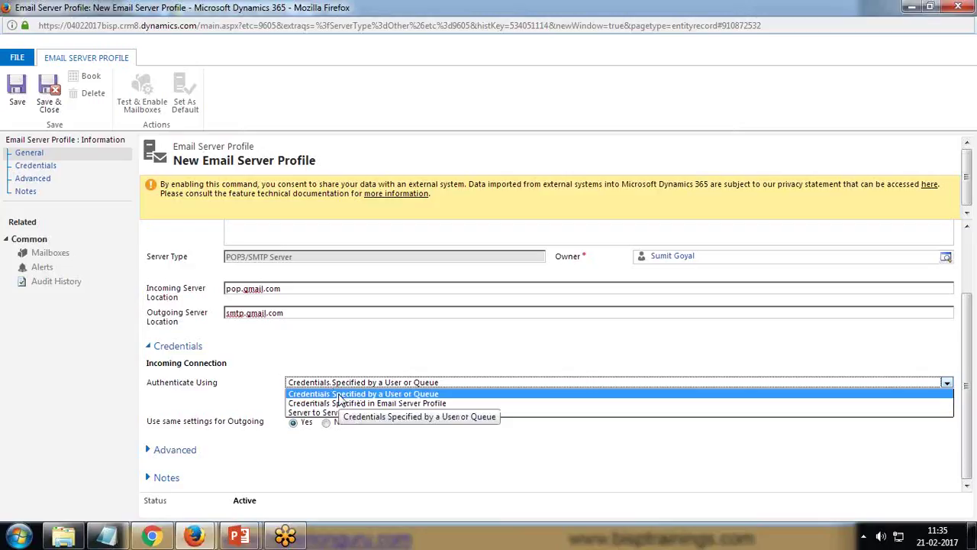
pyautogui.click(341, 394)
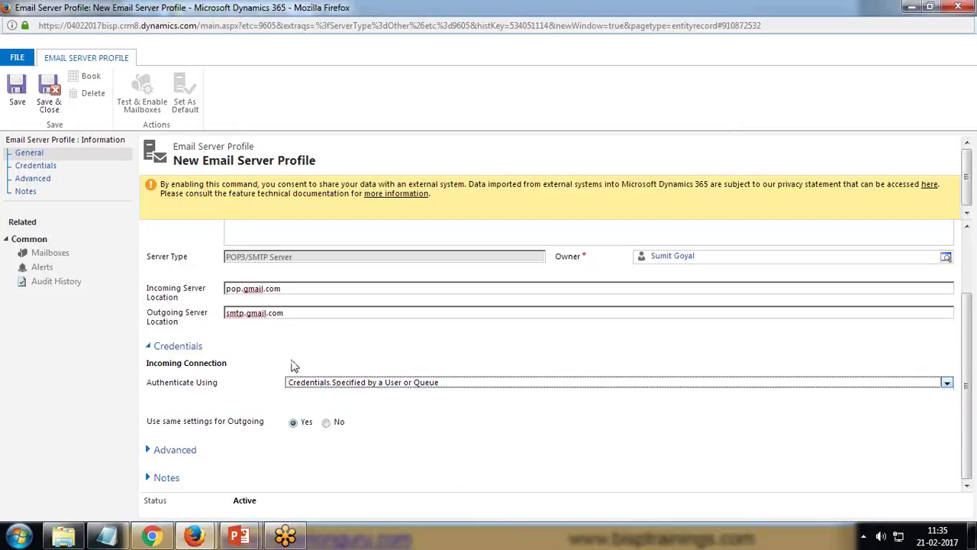
# - Set the outgoing port to 587 in the profile's advanced settings, and save and close the profile
pyautogui.click(148, 450)
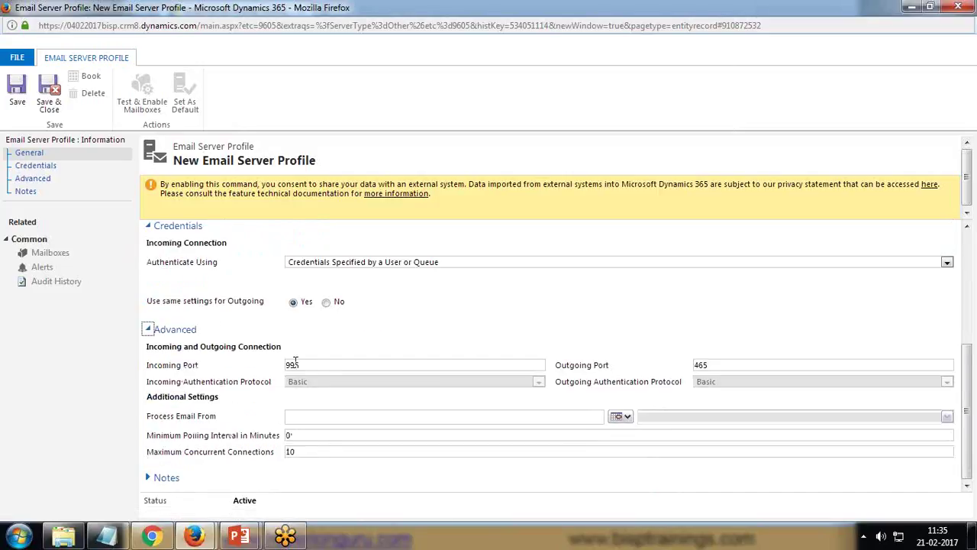
pyautogui.press('Tab')
pyautogui.write('587')
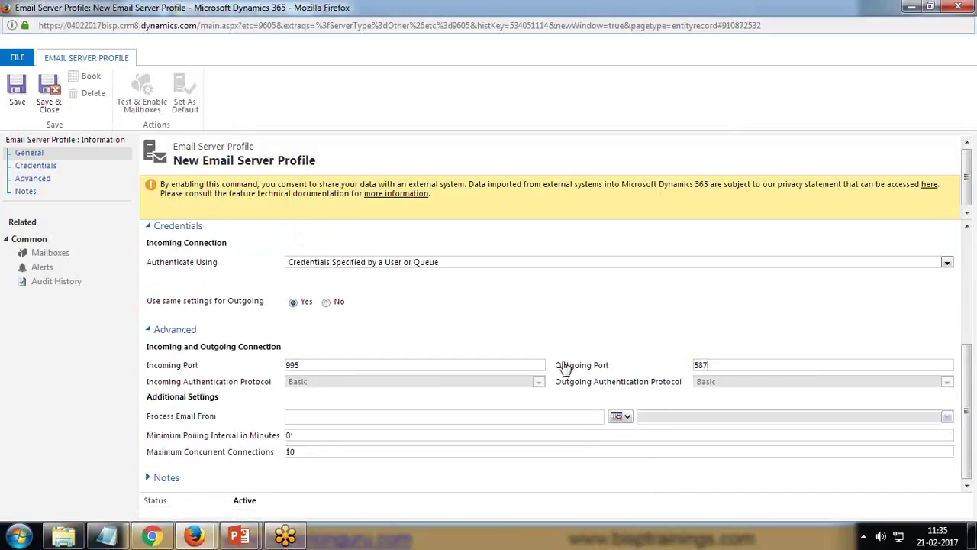
pyautogui.click(47, 90)
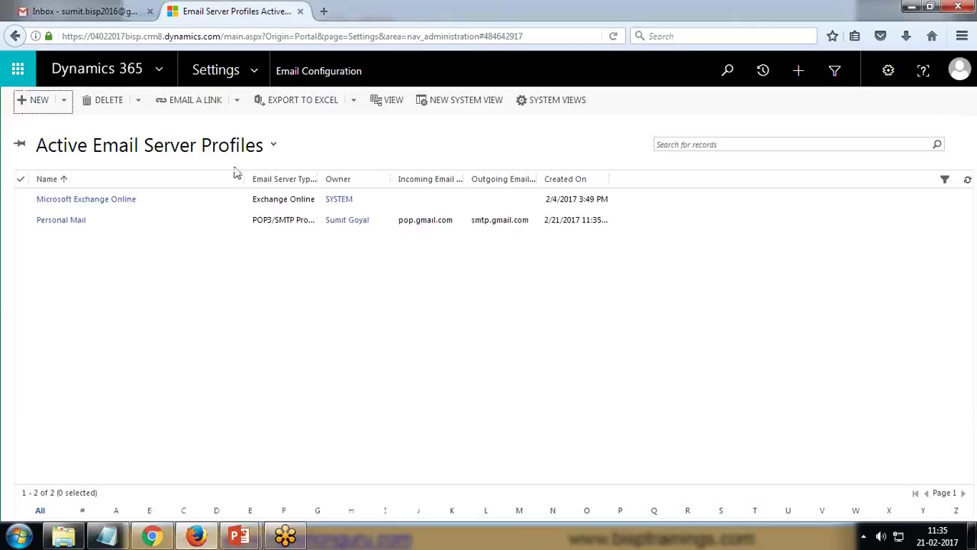
# - Reopen the Personal Mail profile, review its incoming and outgoing ports in the advanced settings, and close it
pyautogui.click(74, 223)
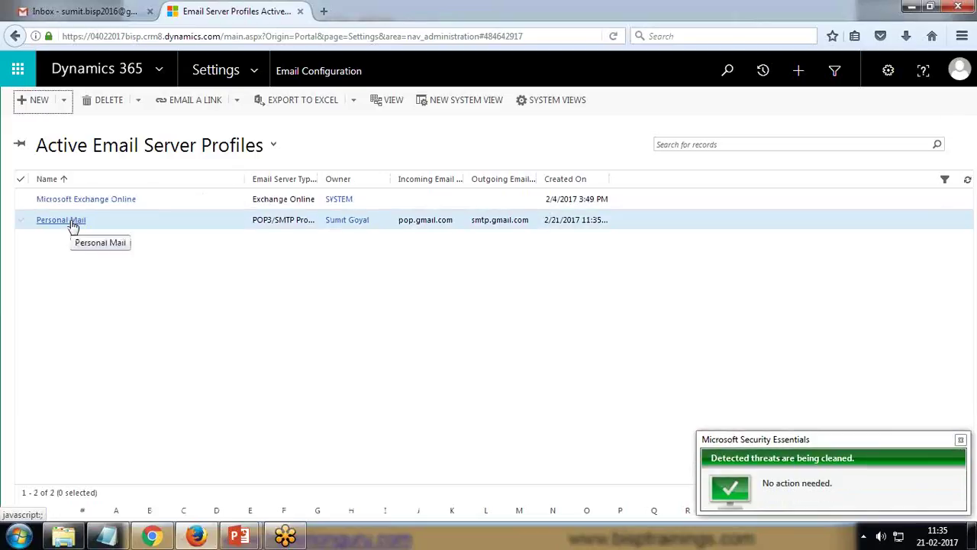
pyautogui.click(72, 224)
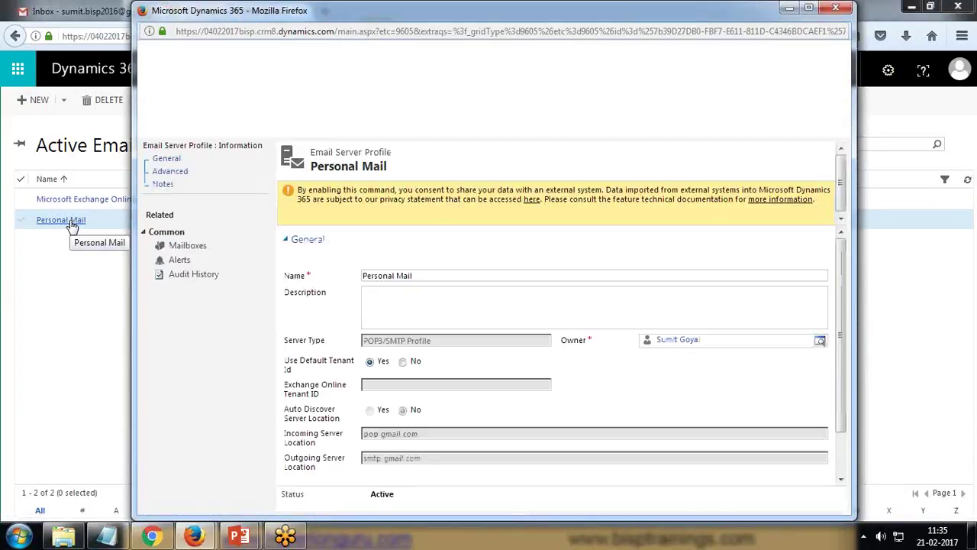
pyautogui.scroll(-1, 468, 336)
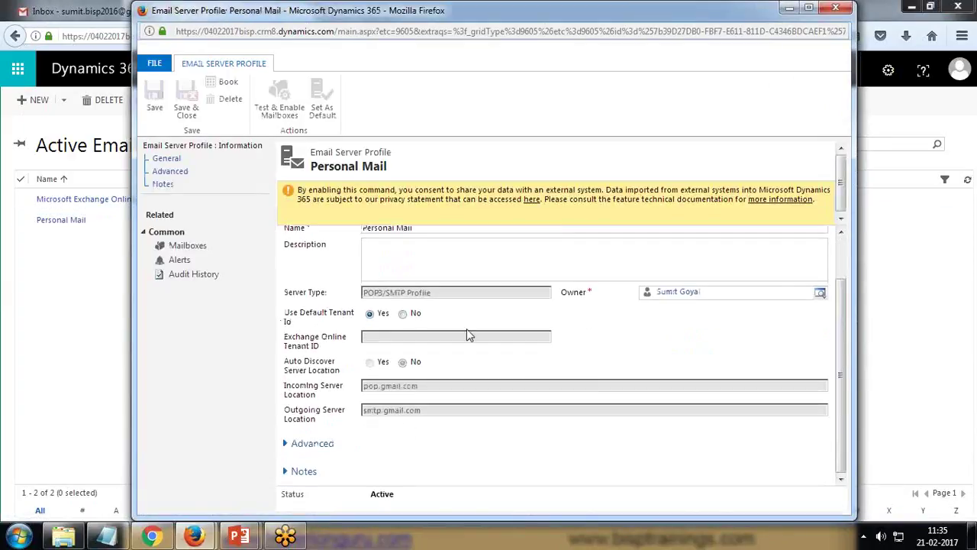
pyautogui.click(809, 7)
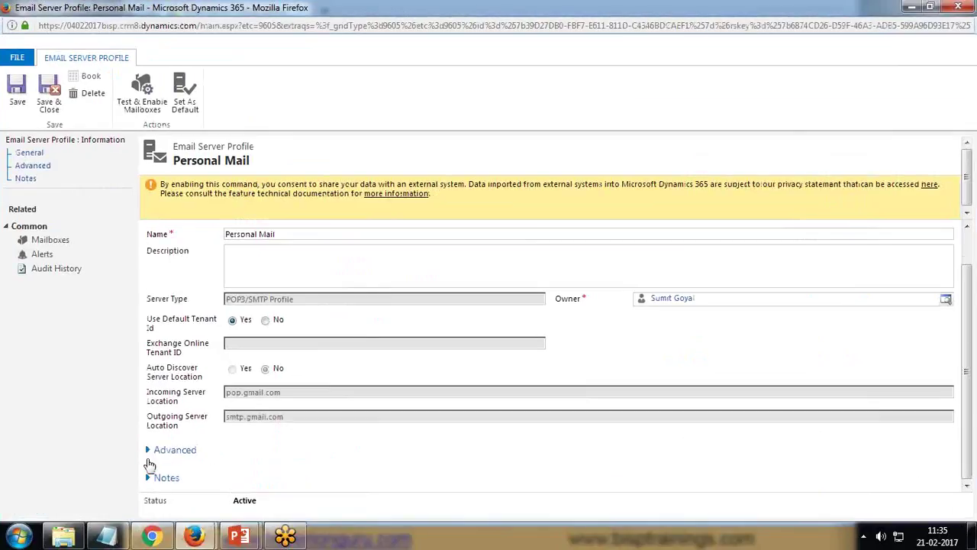
pyautogui.click(150, 455)
pyautogui.scroll(-5, 343, 376)
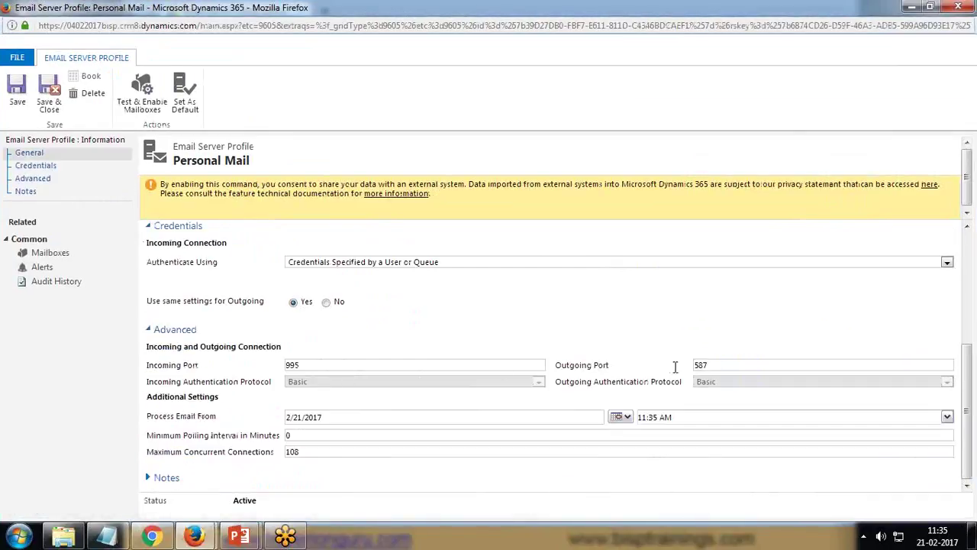
pyautogui.click(676, 367)
pyautogui.click(290, 364)
pyautogui.click(712, 365)
pyautogui.click(260, 368)
pyautogui.click(958, 7)
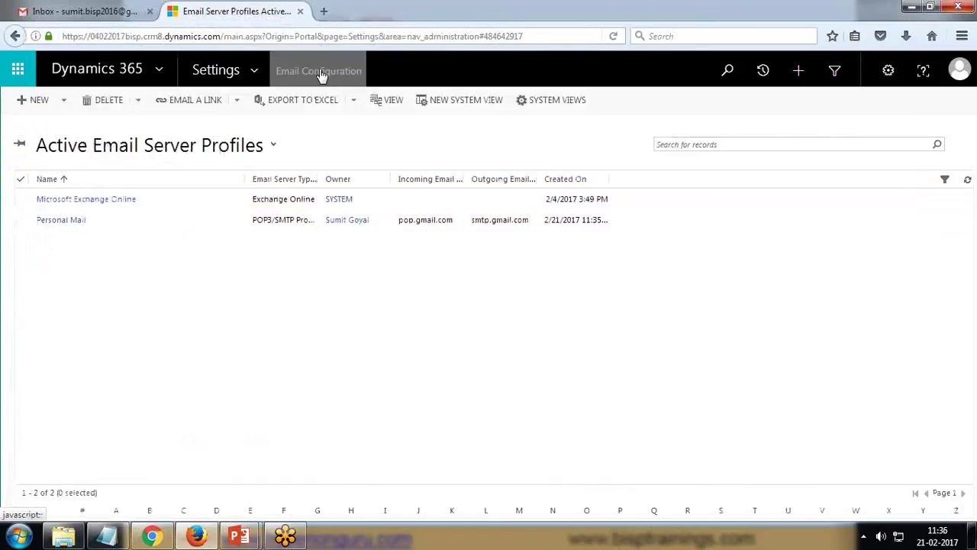
# - In the system-level email configuration settings, set the default synchronization server profile to Personal Mail
pyautogui.click(325, 73)
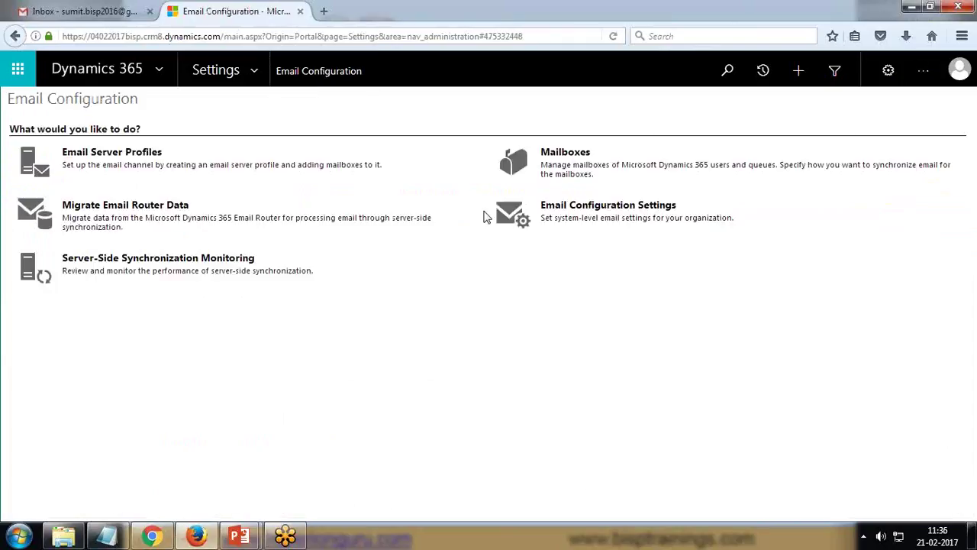
pyautogui.click(592, 210)
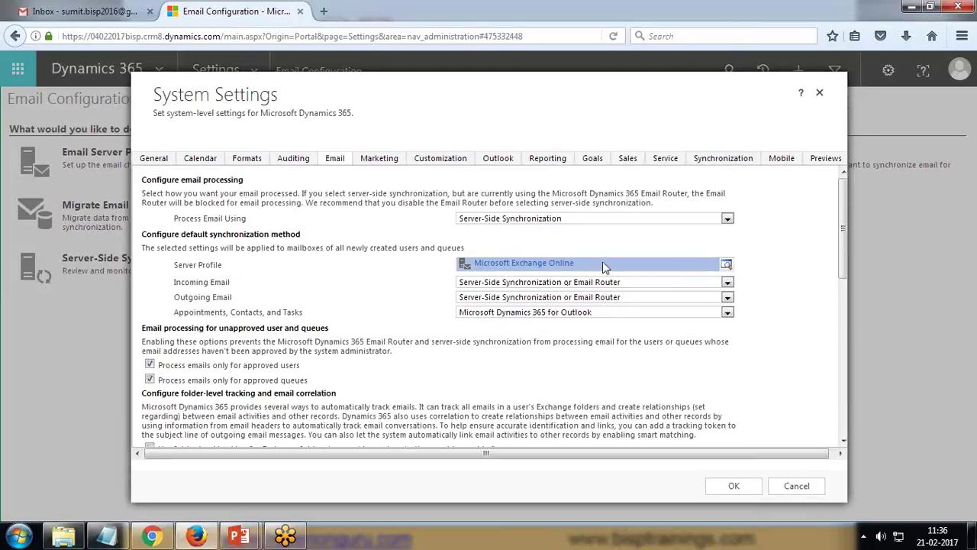
pyautogui.click(726, 265)
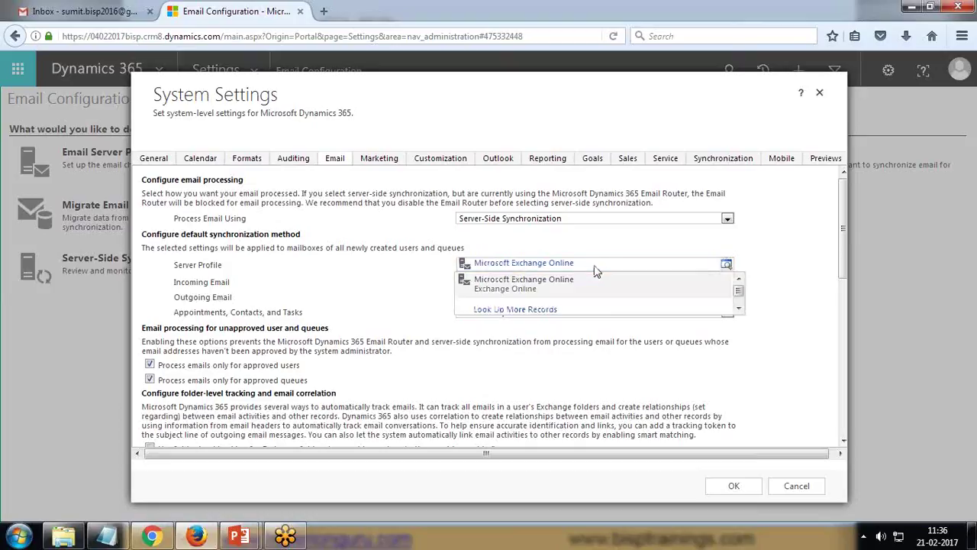
pyautogui.click(530, 309)
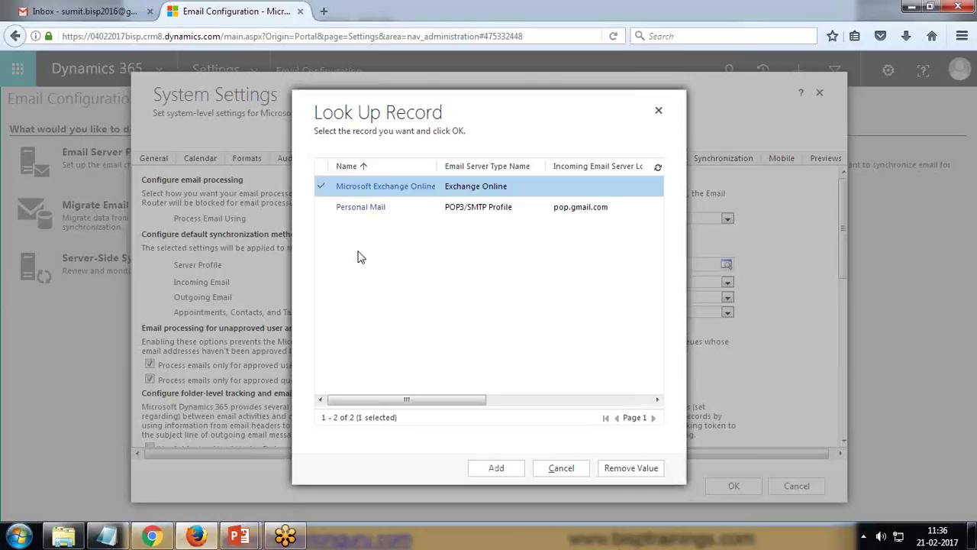
pyautogui.click(329, 210)
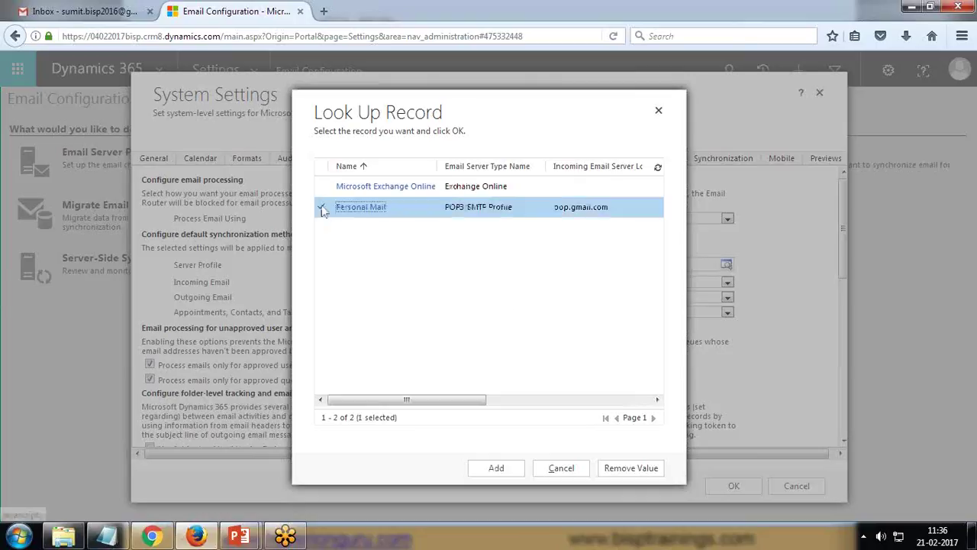
pyautogui.click(503, 468)
# - Set synchronization of appointments, contacts and tasks to None and save the system settings
pyautogui.click(569, 313)
pyautogui.click(532, 340)
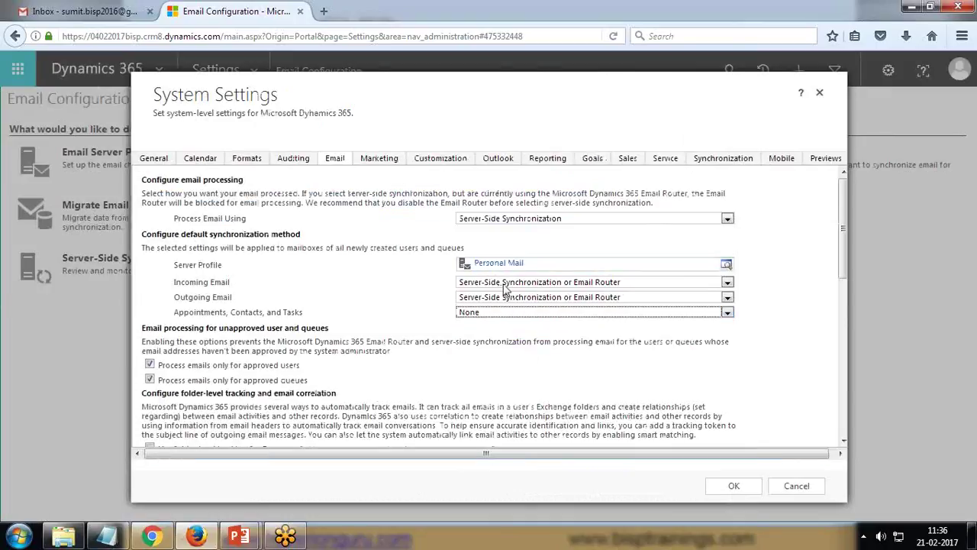
pyautogui.click(734, 487)
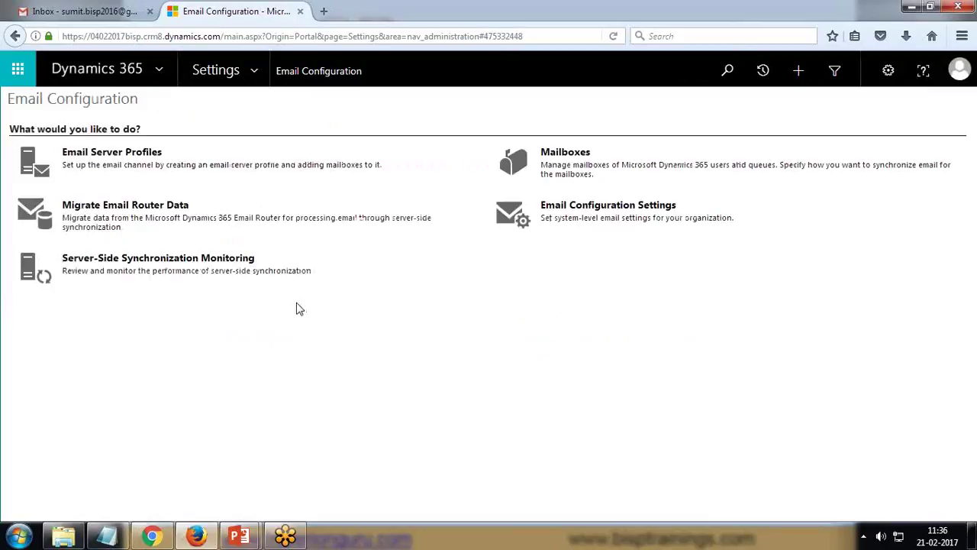
# - Open the administrator's own mailbox record from the active mailboxes list, maximize its window, and check its alerts
pyautogui.click(562, 159)
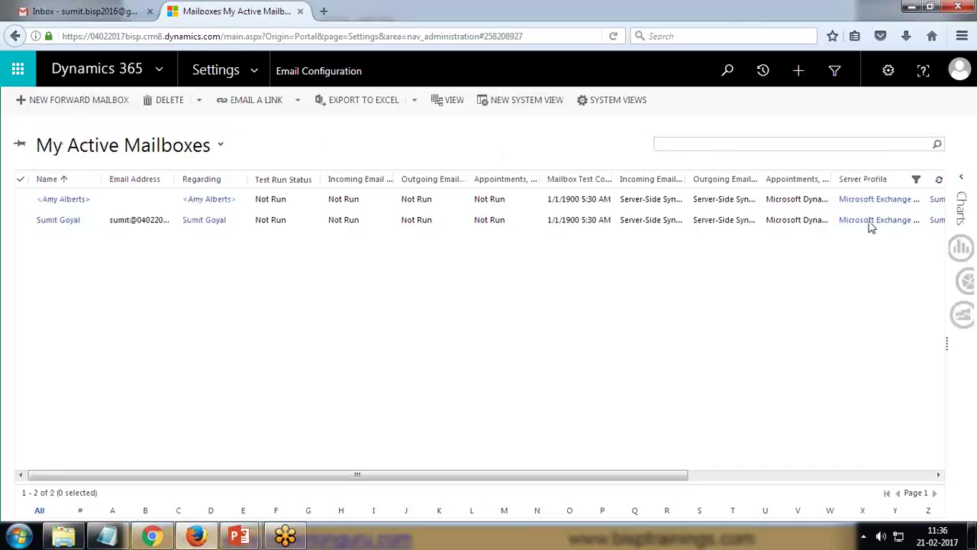
pyautogui.click(61, 223)
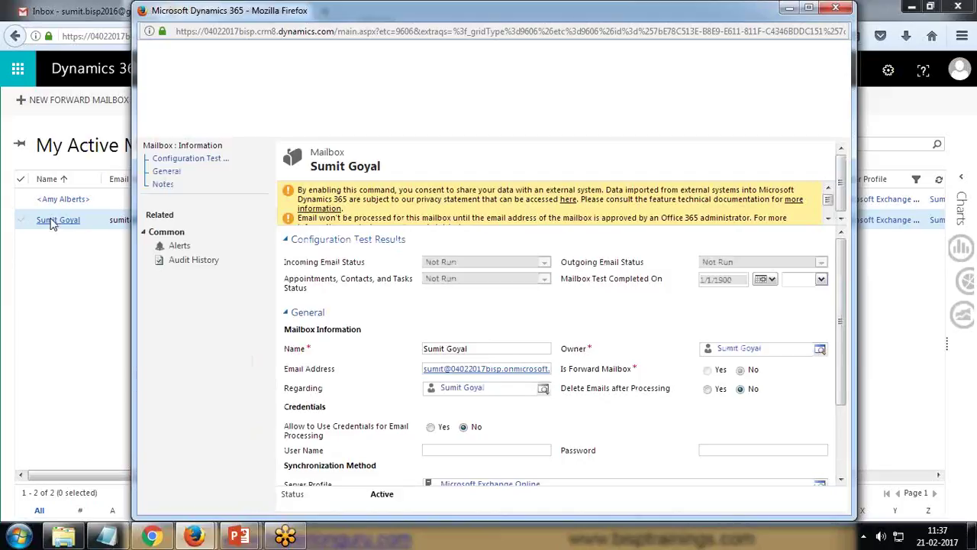
pyautogui.doubleClick(388, 12)
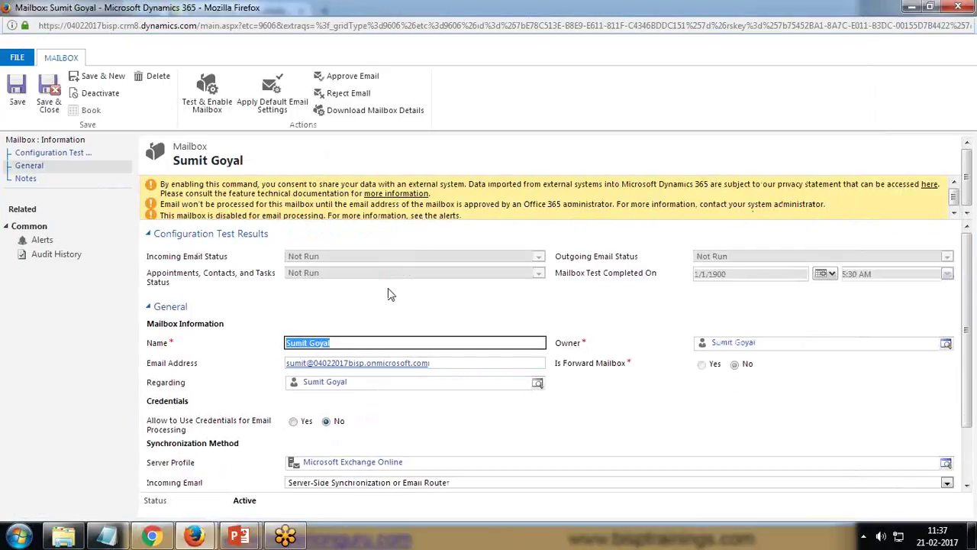
pyautogui.click(38, 241)
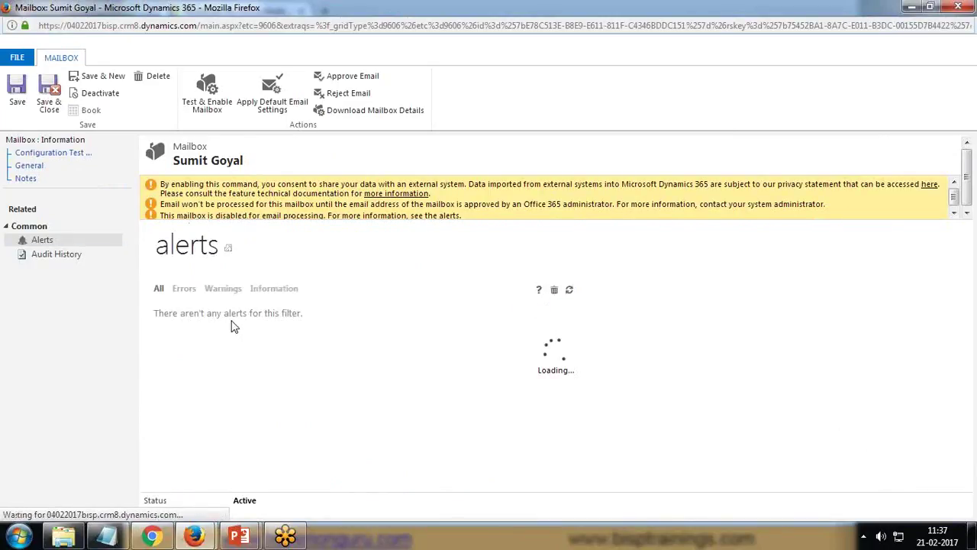
pyautogui.click(30, 153)
# - Allow the mailbox to use credentials for email processing, entering the Gmail address copied from the inbox as user name and the account password
pyautogui.scroll(-2, 347, 377)
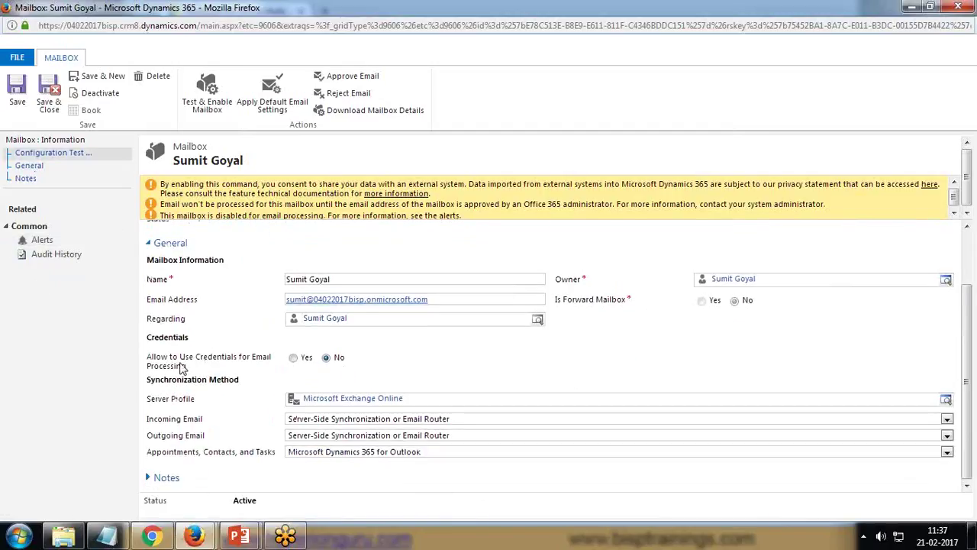
pyautogui.click(293, 357)
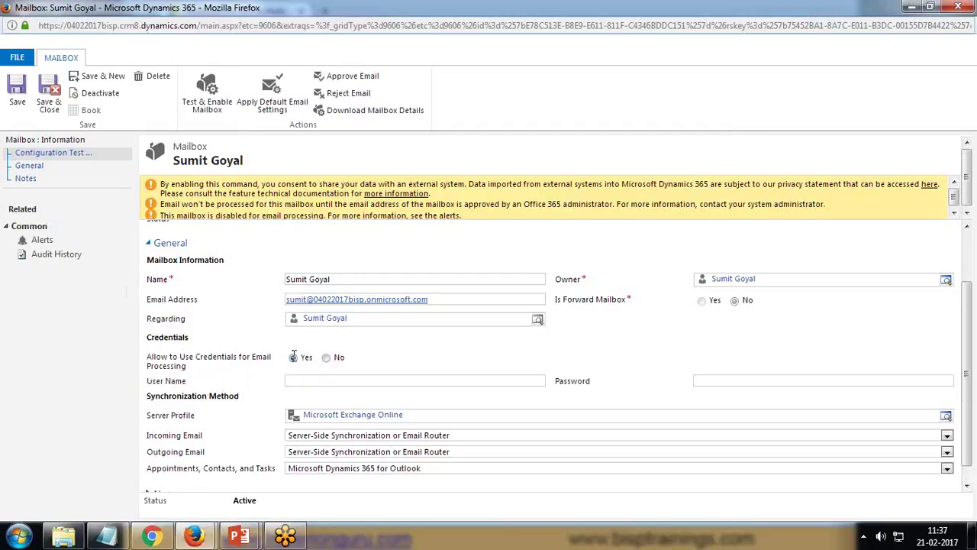
pyautogui.click(318, 380)
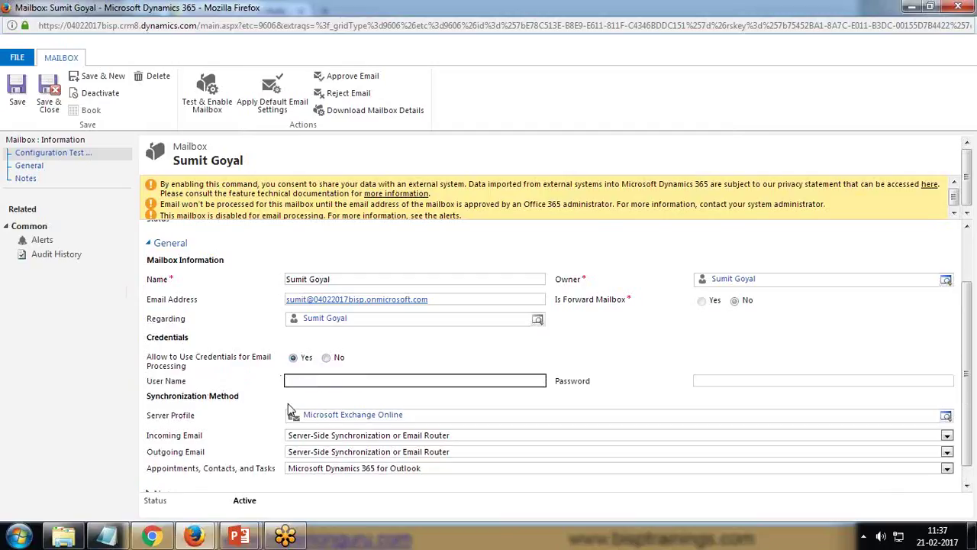
pyautogui.hotkey('alt', 'Tab')
pyautogui.click(122, 8)
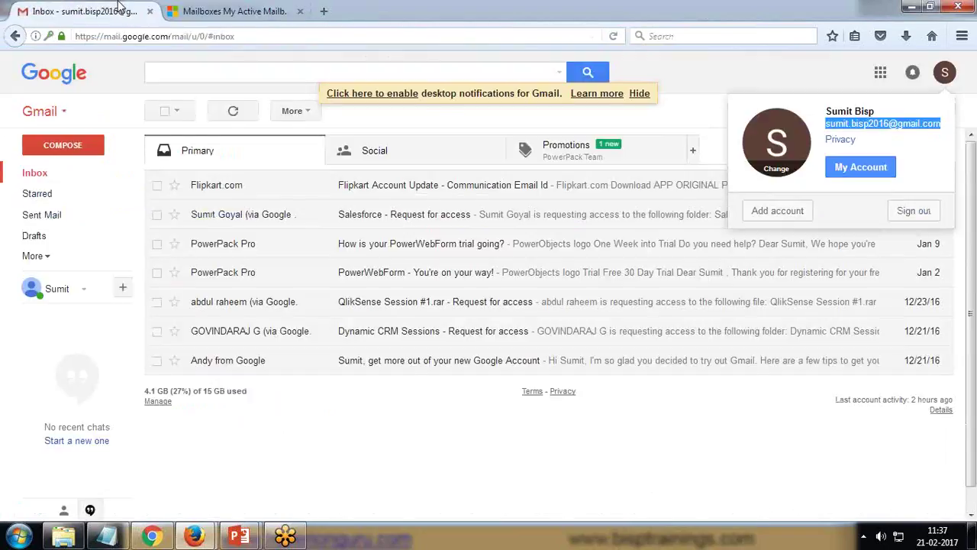
pyautogui.rightClick(870, 126)
pyautogui.click(820, 136)
pyautogui.hotkey('alt', 'Tab')
pyautogui.hotkey('ctrl', 'v')
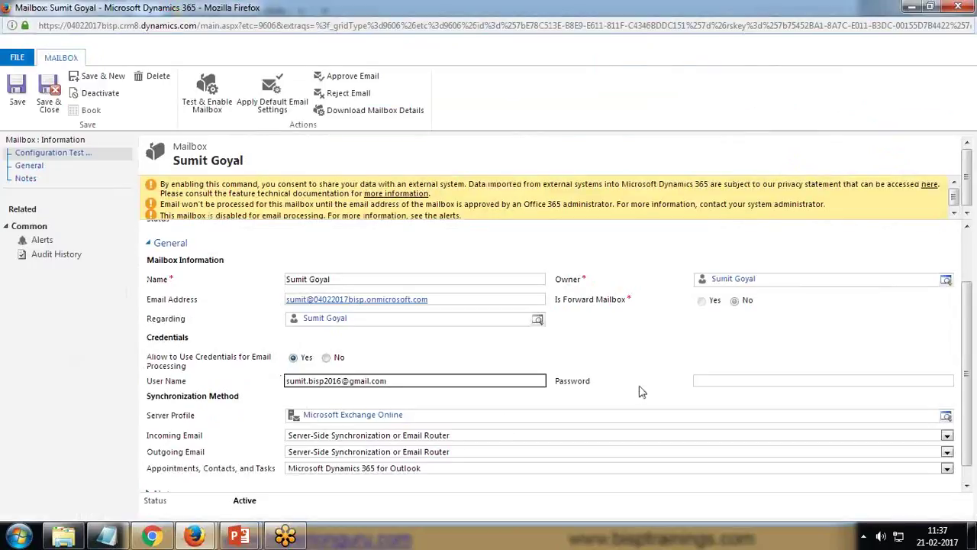
pyautogui.click(700, 378)
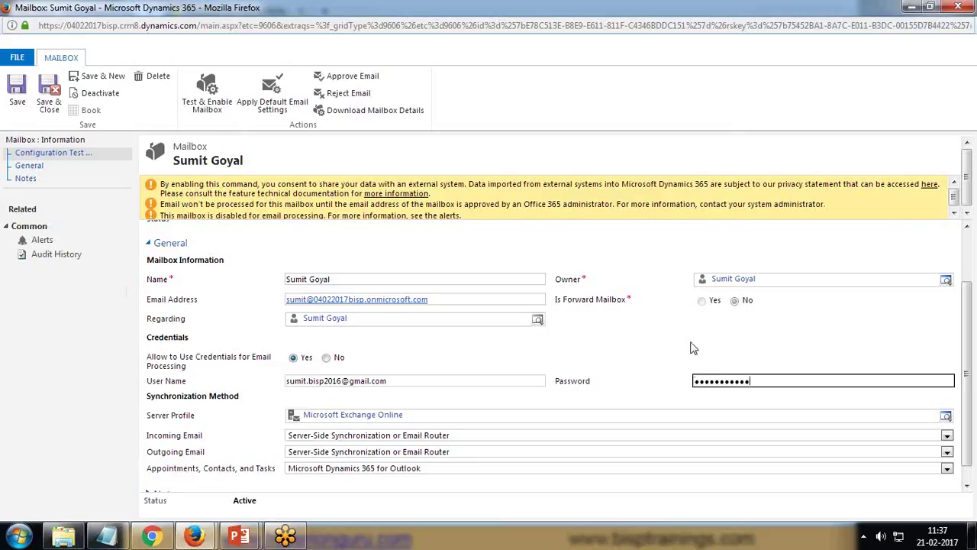
# - Look up the server profile records and set the mailbox's server profile to Personal Mail
pyautogui.scroll(-1, 508, 397)
pyautogui.click(524, 402)
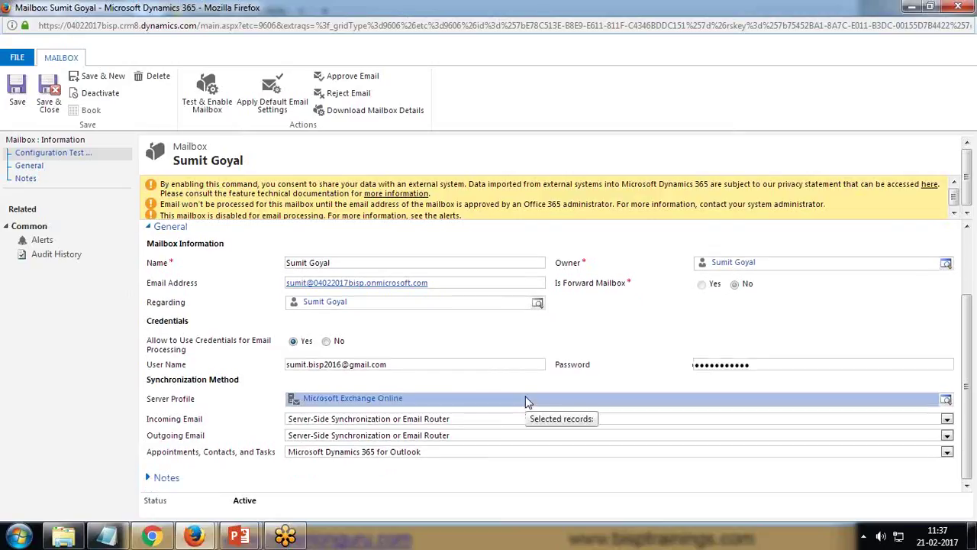
pyautogui.click(946, 399)
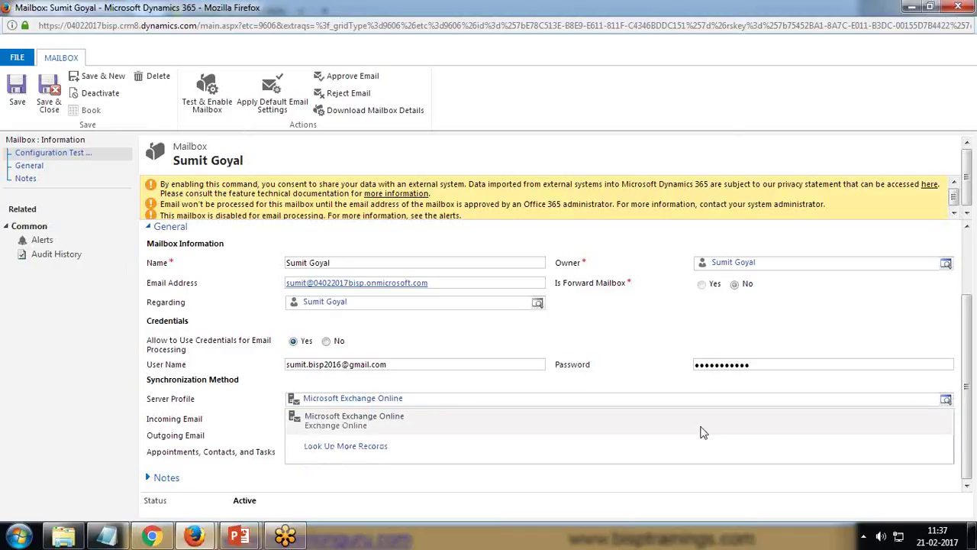
pyautogui.click(434, 398)
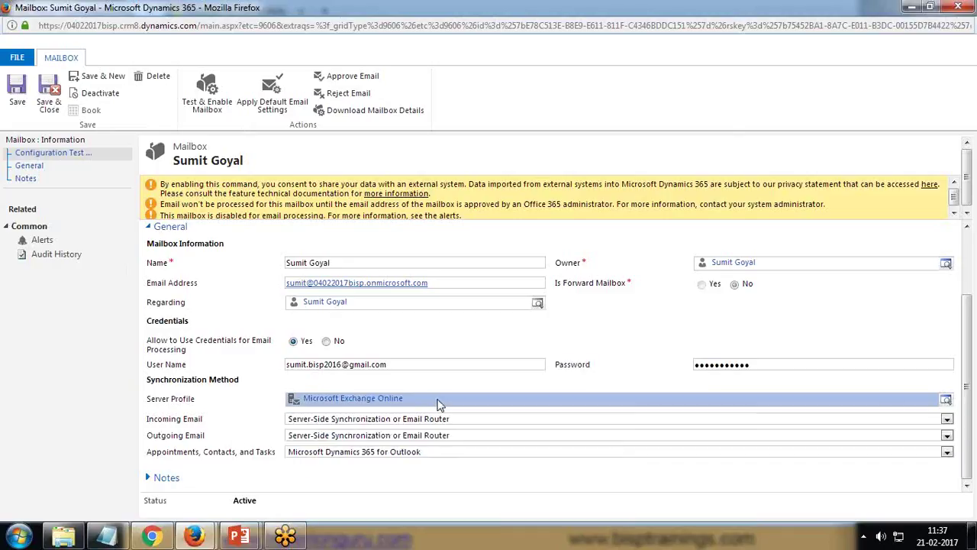
pyautogui.click(946, 399)
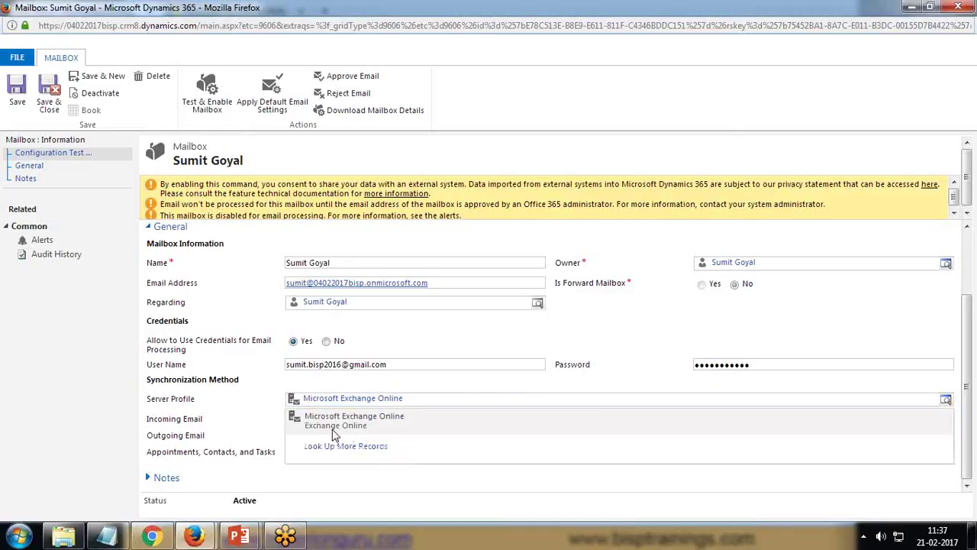
pyautogui.click(339, 447)
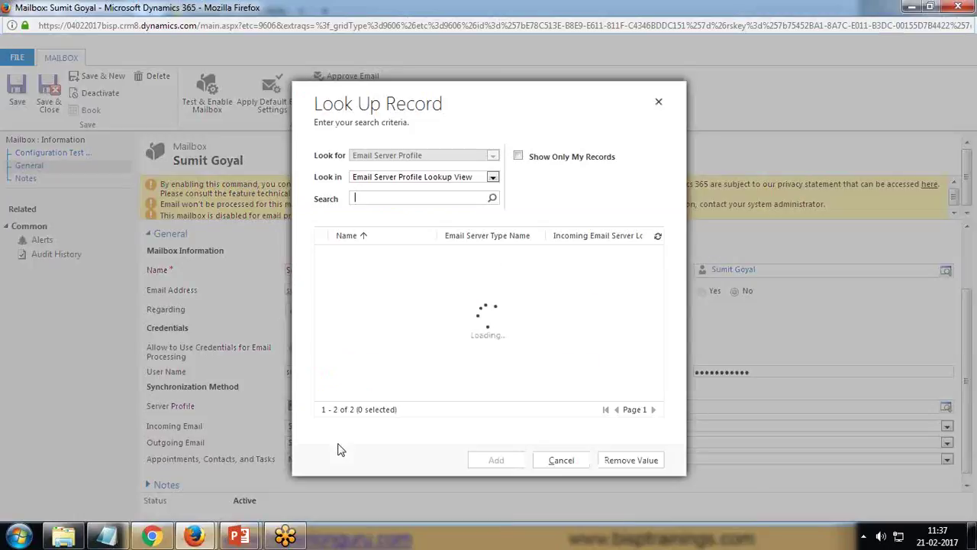
pyautogui.click(333, 284)
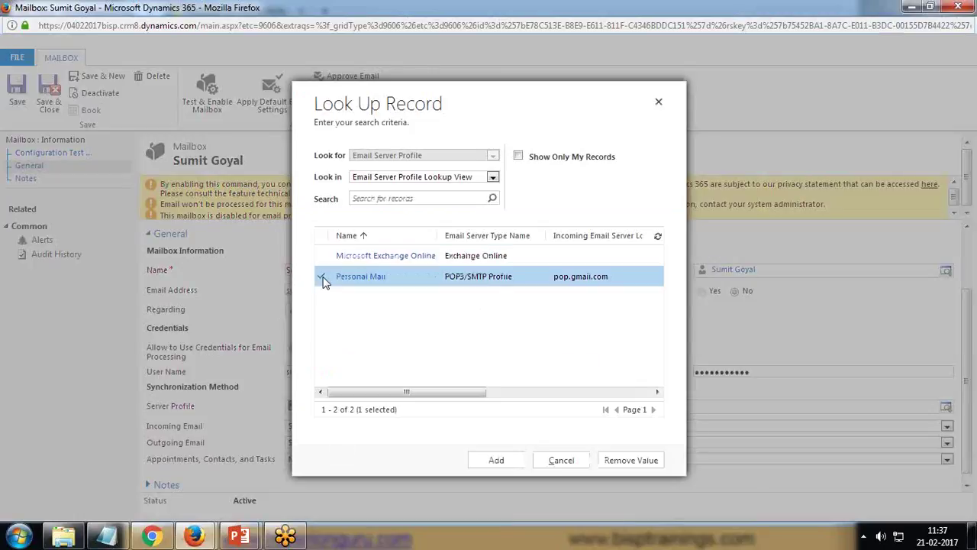
pyautogui.click(493, 458)
# - Set the mailbox's Appointments, Contacts, and Tasks synchronization to None and save the mailbox
pyautogui.click(355, 458)
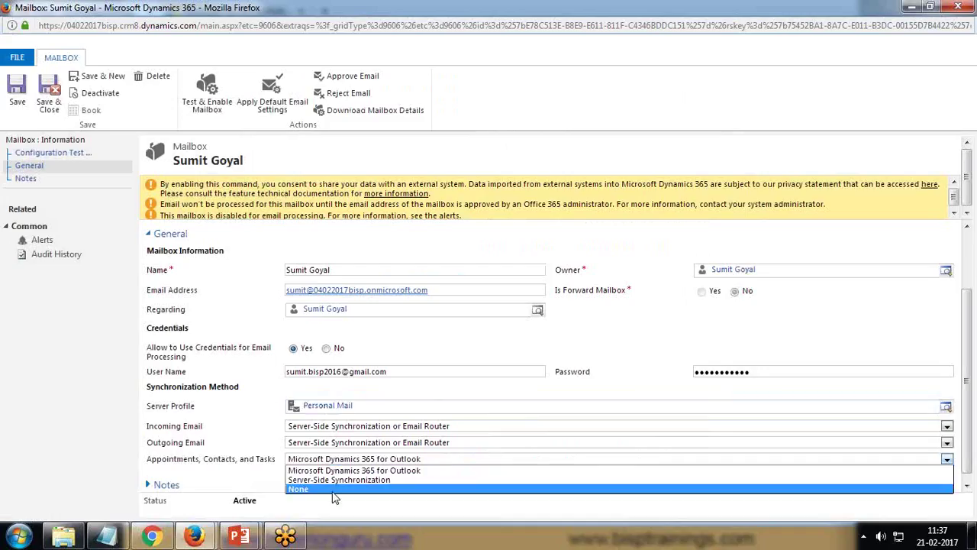
pyautogui.click(333, 489)
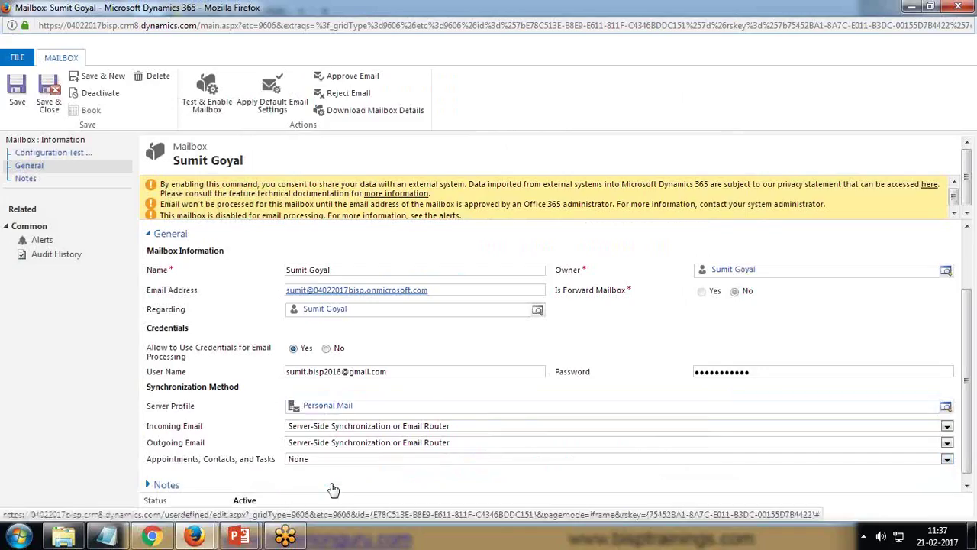
pyautogui.click(12, 91)
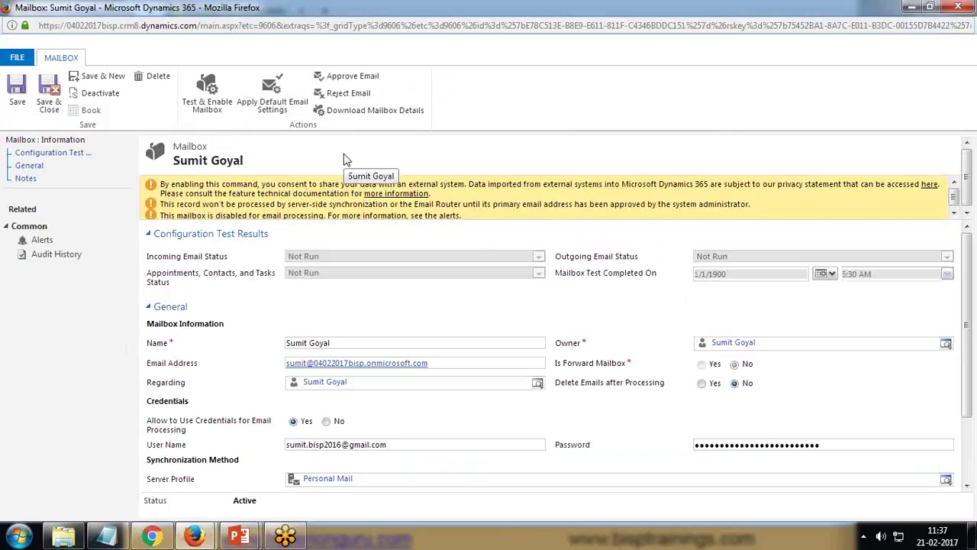
# - Approve the mailbox's email address, and test and enable the mailbox without the Exchange-only sync option
pyautogui.click(346, 80)
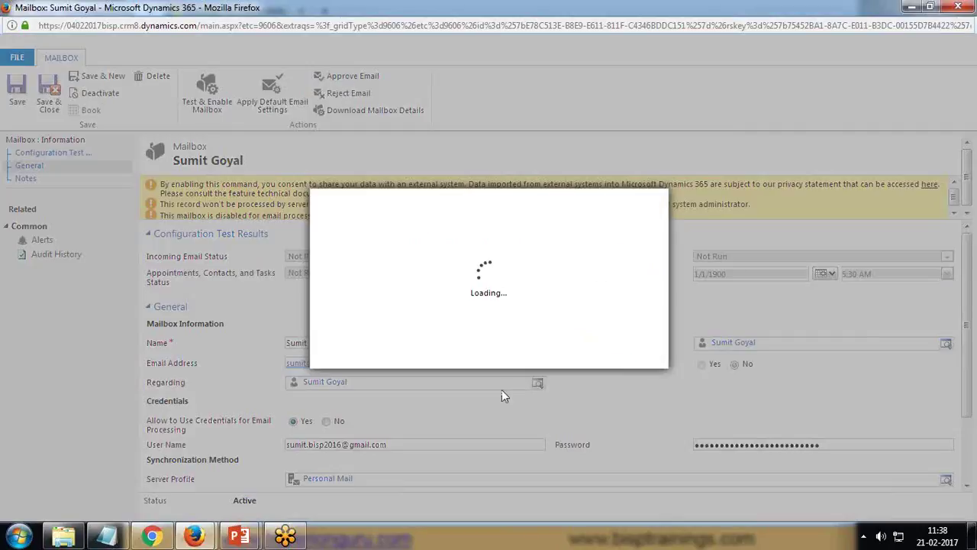
pyautogui.click(554, 354)
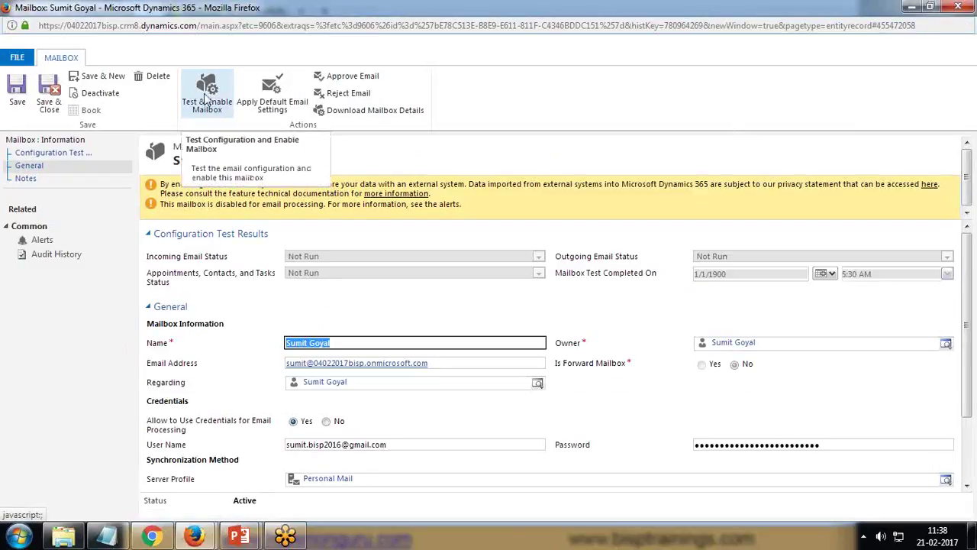
pyautogui.click(204, 93)
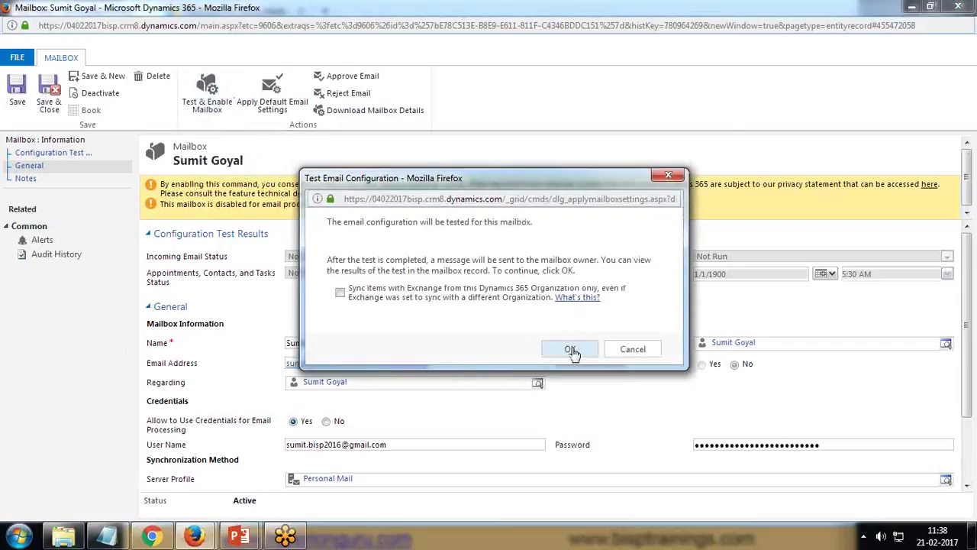
pyautogui.press('Return')
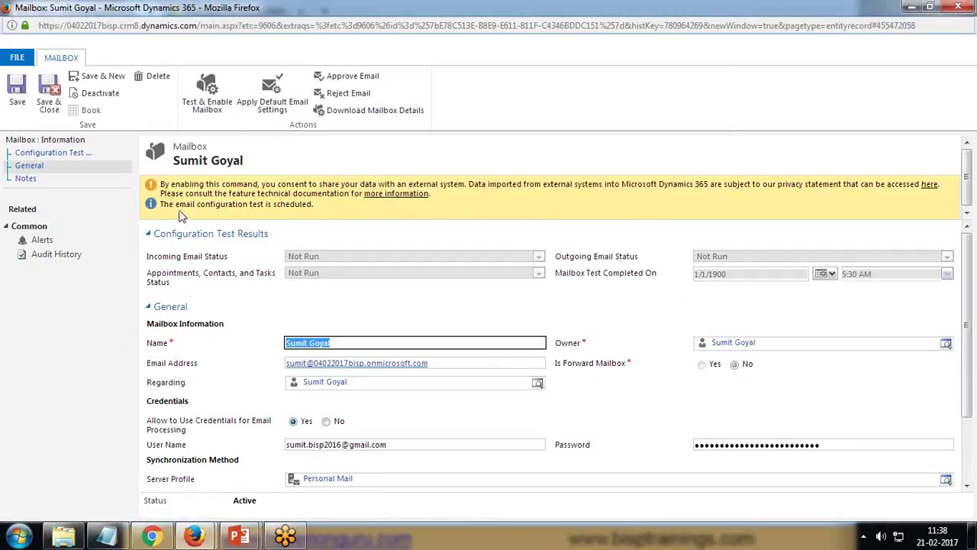
# - Check the mailbox's configuration test results and refresh its alerts
pyautogui.click(52, 153)
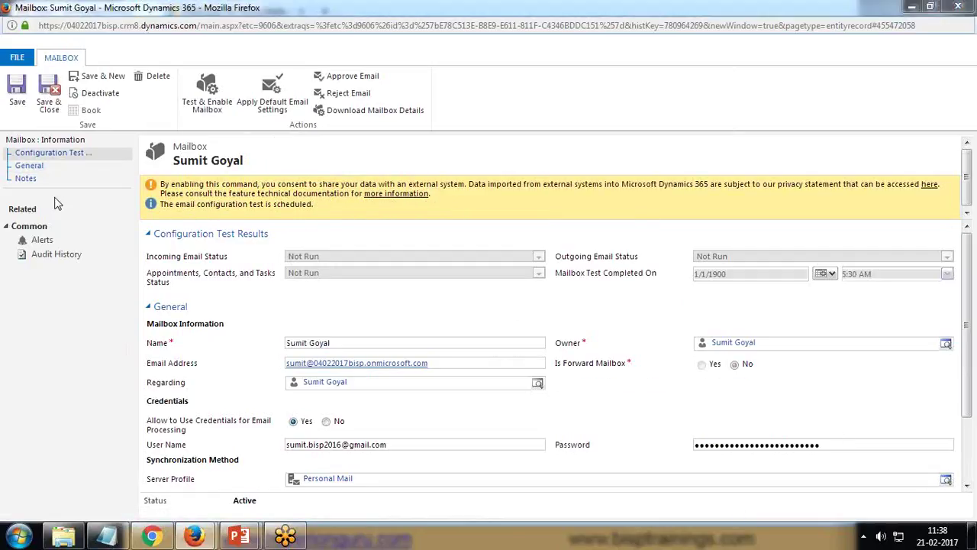
pyautogui.click(41, 241)
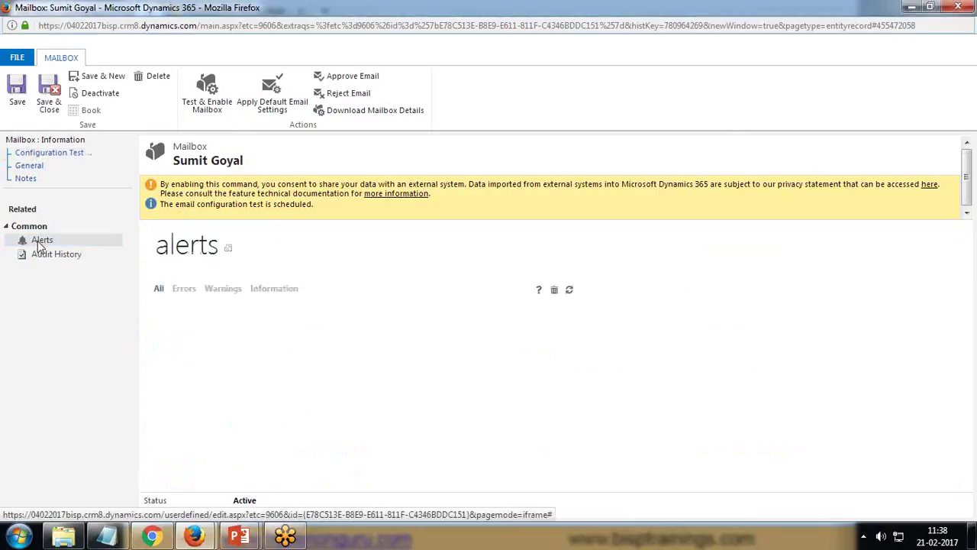
pyautogui.click(568, 290)
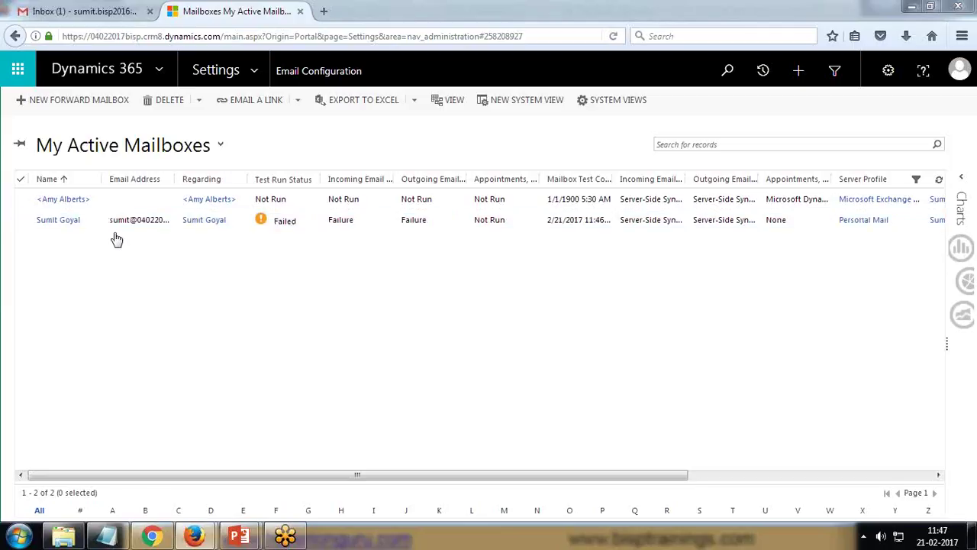
# - Return to the open mailbox window, read its alerts about receiving and sending email, and close the mailbox
pyautogui.moveTo(194, 536)
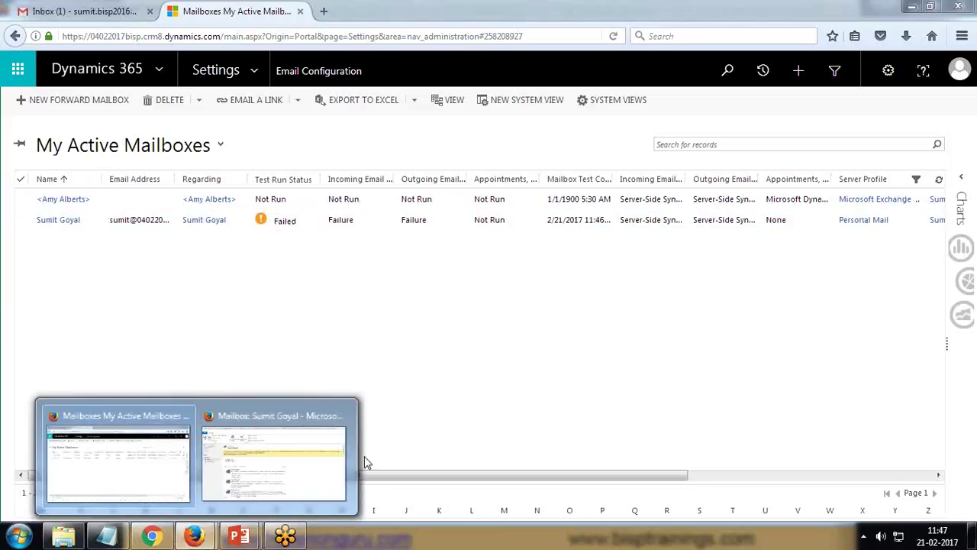
pyautogui.click(291, 458)
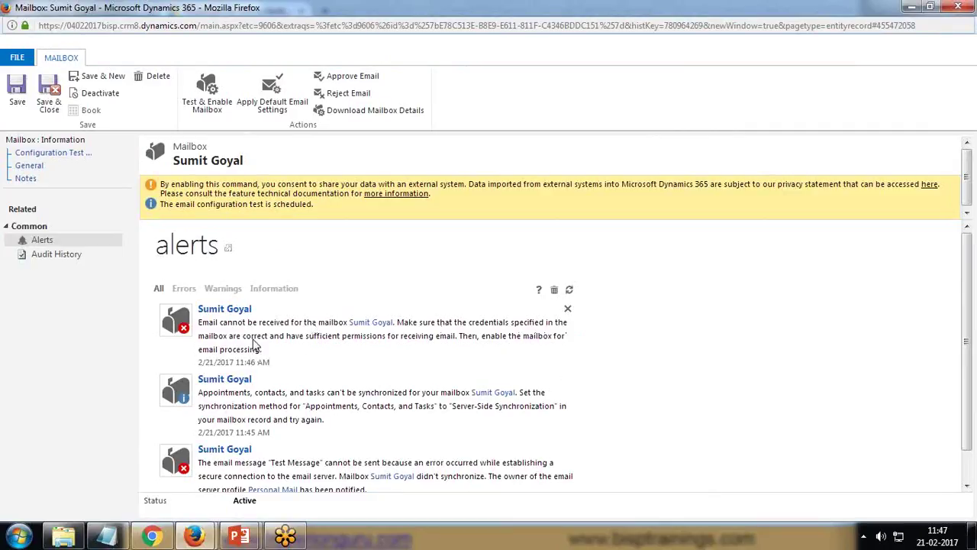
pyautogui.moveTo(254, 337); pyautogui.dragTo(310, 339)
pyautogui.moveTo(397, 340); pyautogui.dragTo(355, 341)
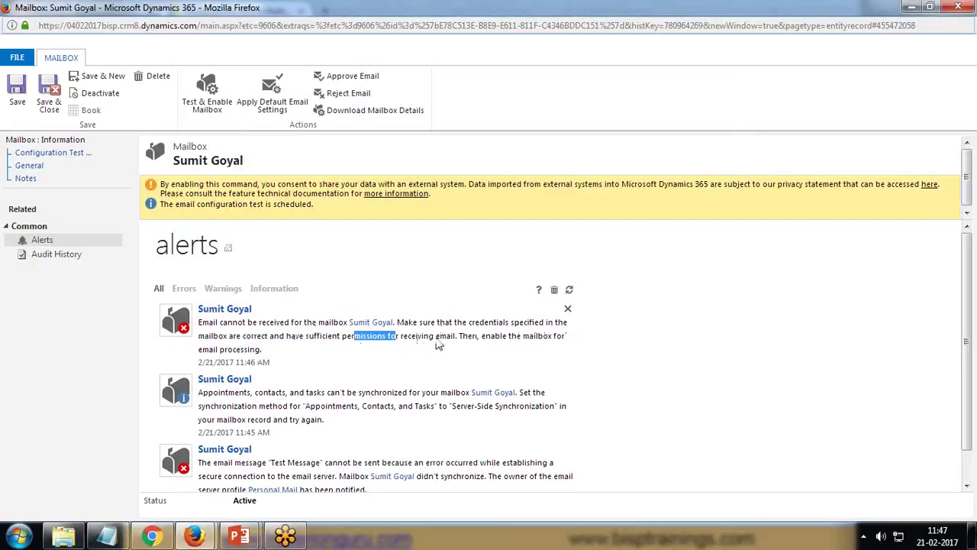
pyautogui.moveTo(440, 341); pyautogui.dragTo(402, 341)
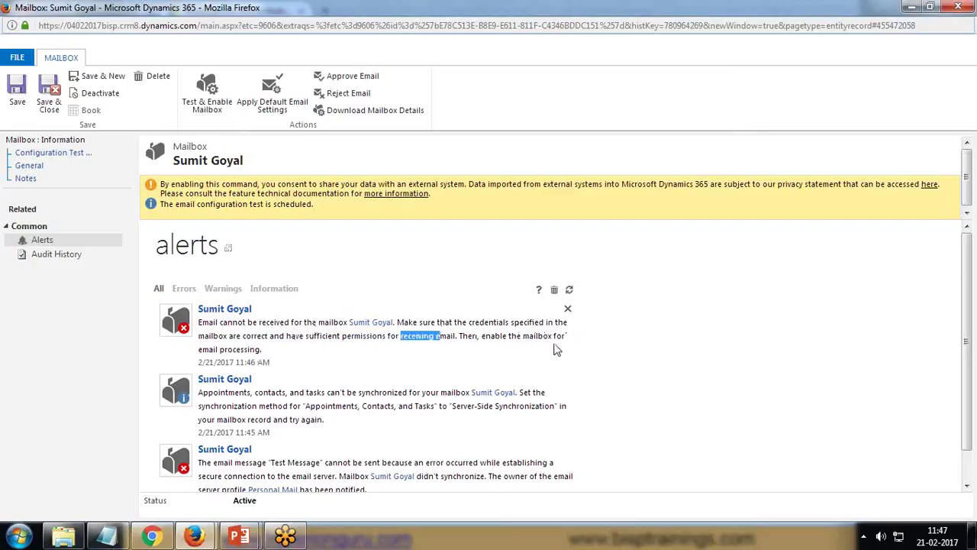
pyautogui.scroll(-1, 293, 424)
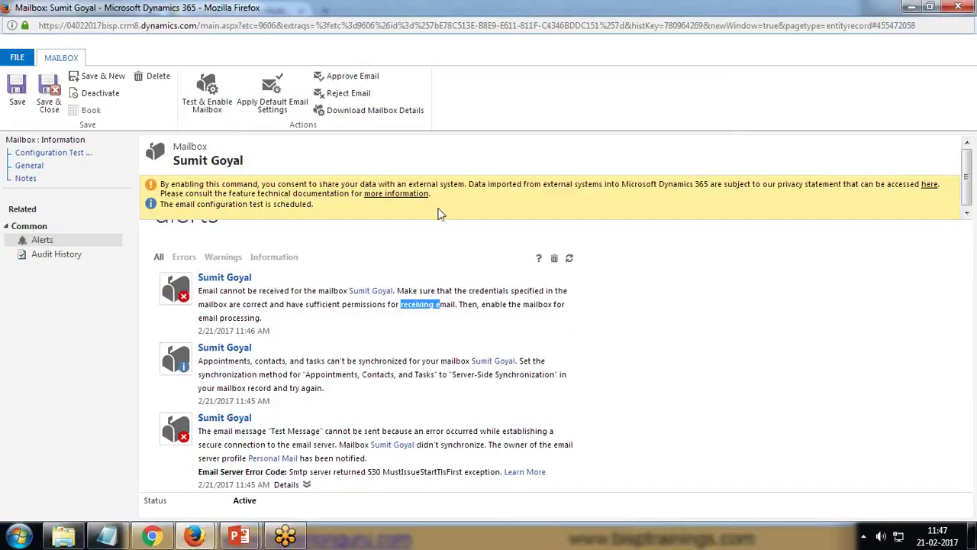
pyautogui.click(968, 11)
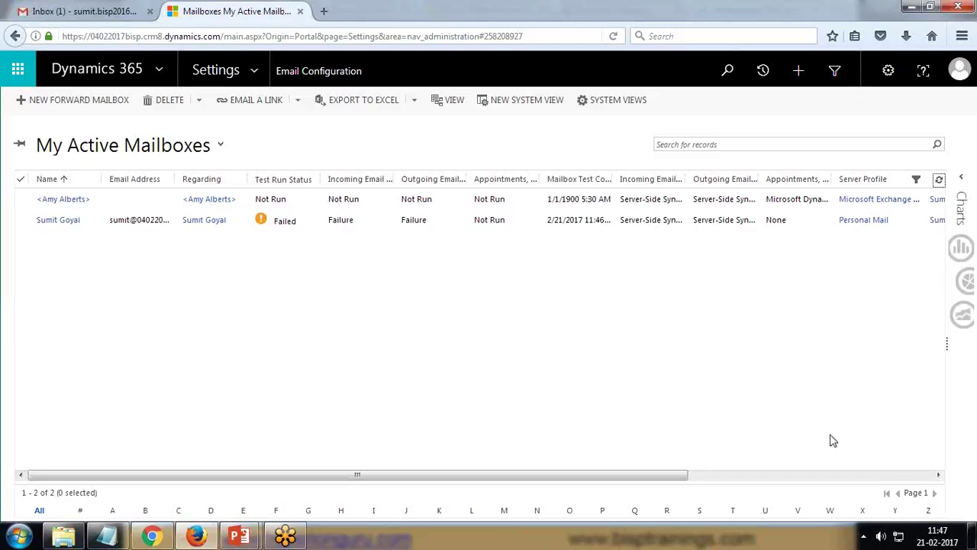
pyautogui.hotkey('alt', 'Tab')
pyautogui.moveTo(450, 136); pyautogui.dragTo(3, 129)
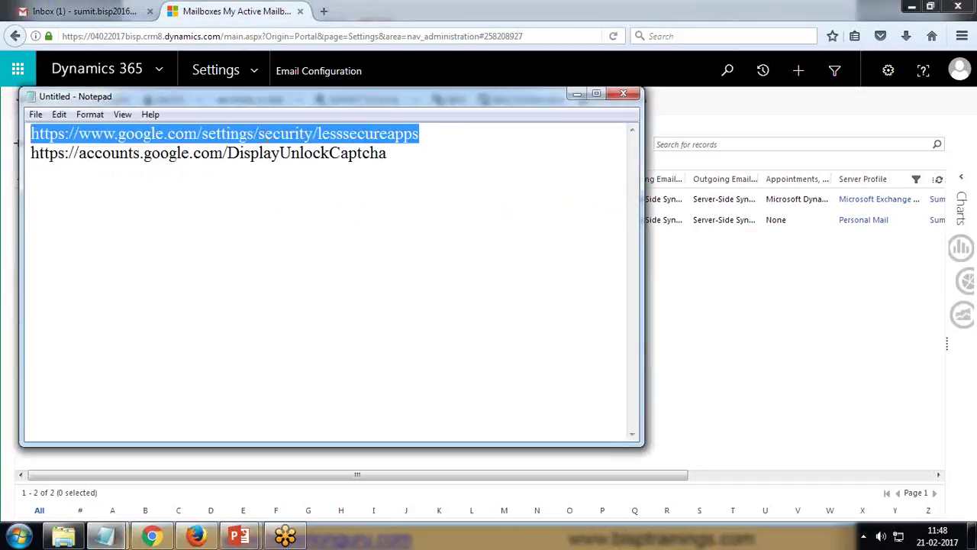
pyautogui.rightClick(326, 138)
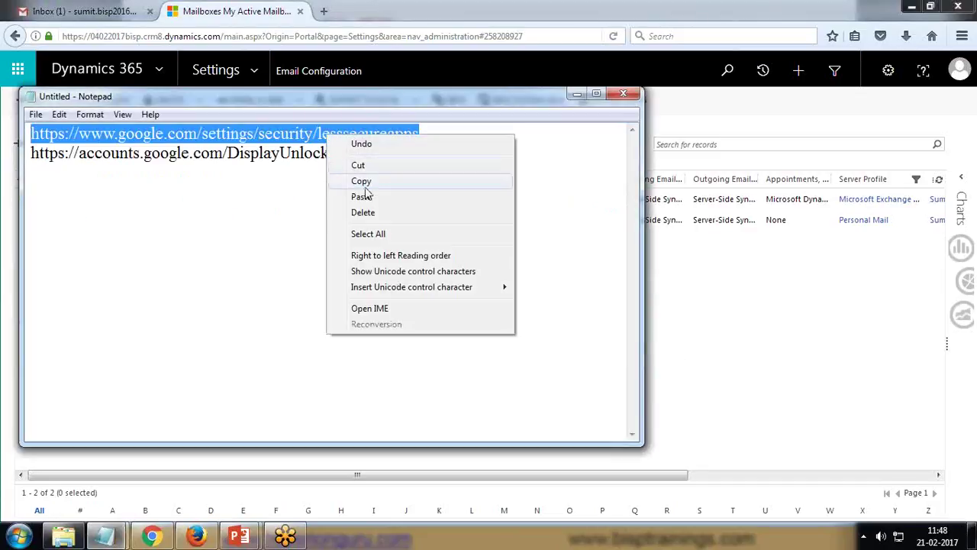
pyautogui.click(365, 184)
pyautogui.click(324, 11)
pyautogui.rightClick(305, 37)
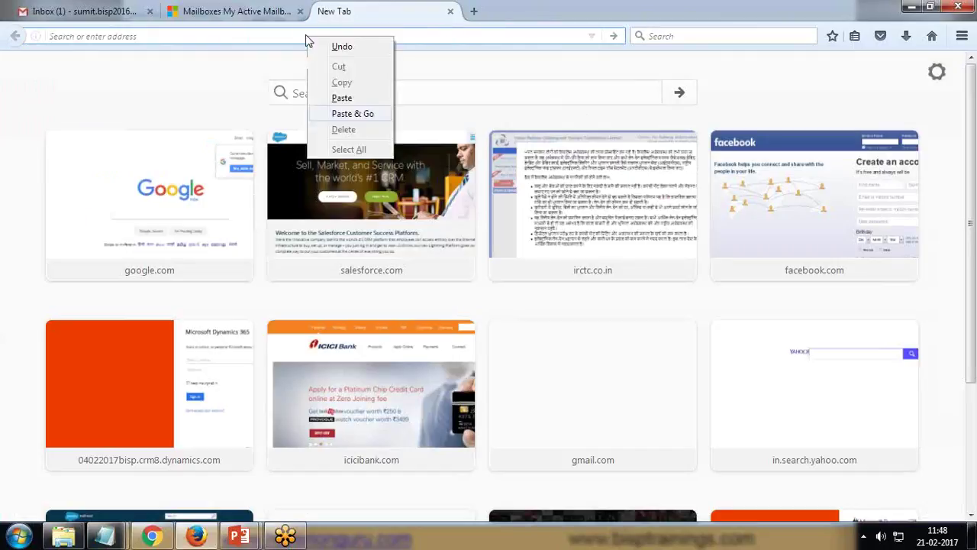
pyautogui.click(339, 111)
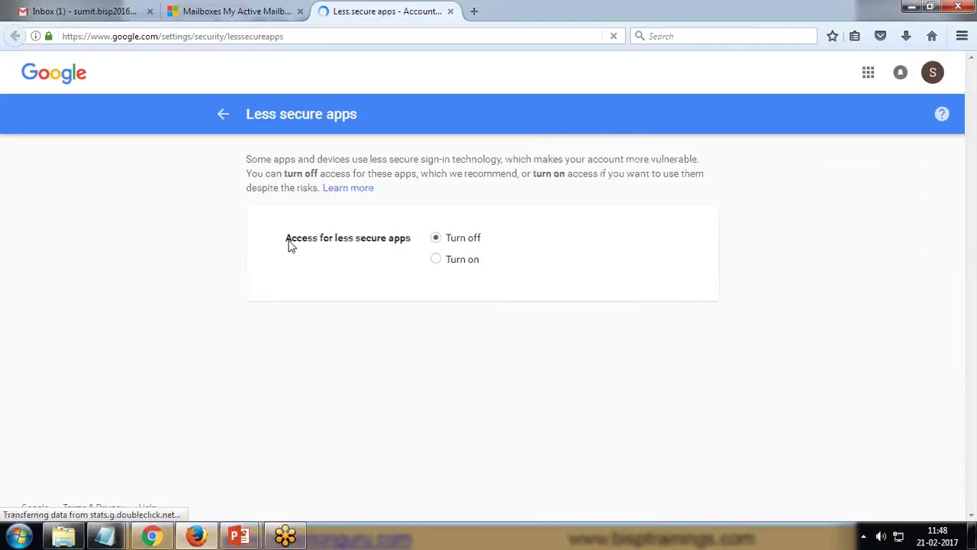
pyautogui.moveTo(287, 239); pyautogui.dragTo(411, 243)
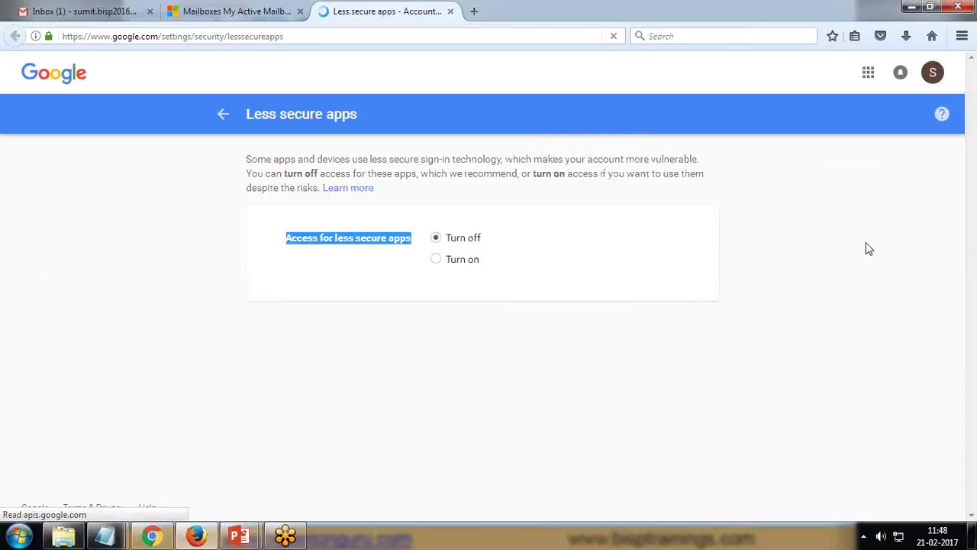
pyautogui.click(436, 260)
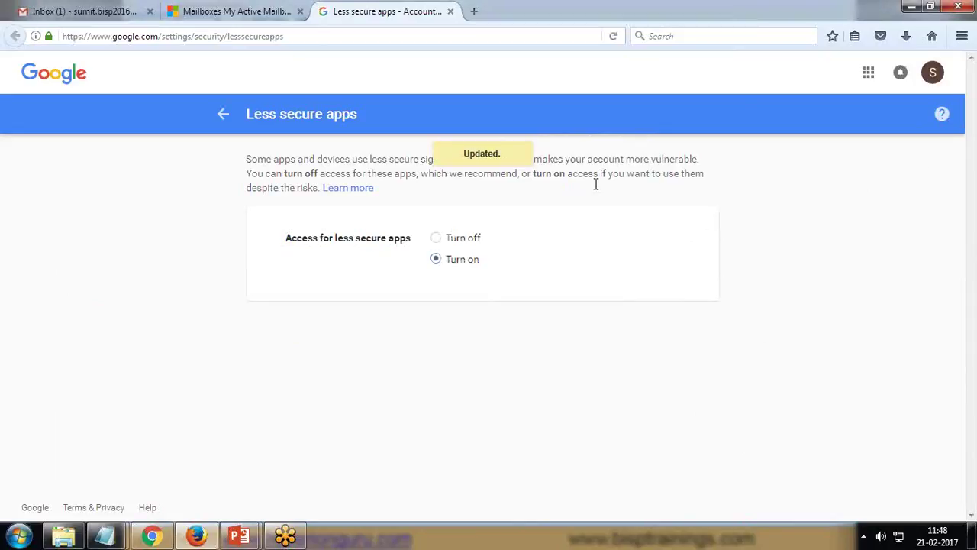
pyautogui.moveTo(105, 537)
pyautogui.click(236, 484)
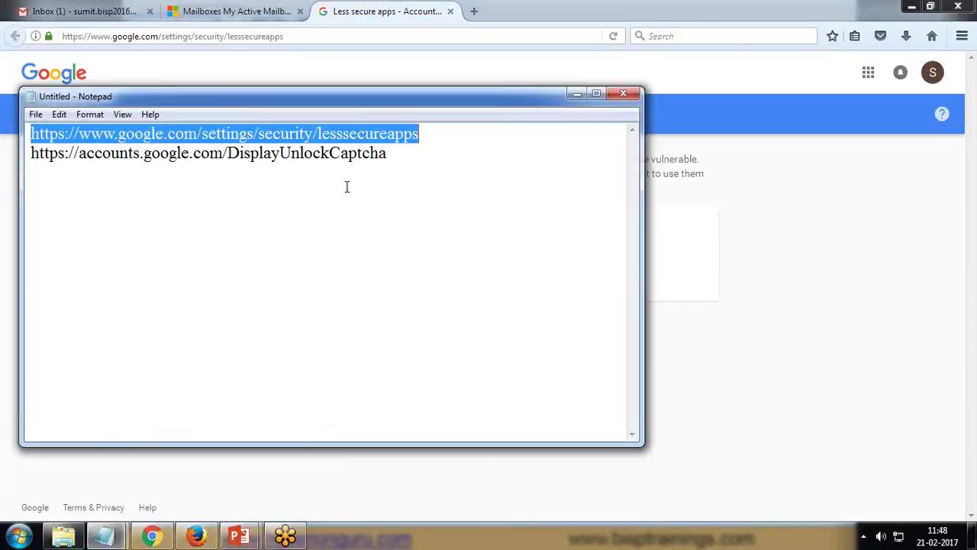
pyautogui.moveTo(387, 156); pyautogui.dragTo(9, 156)
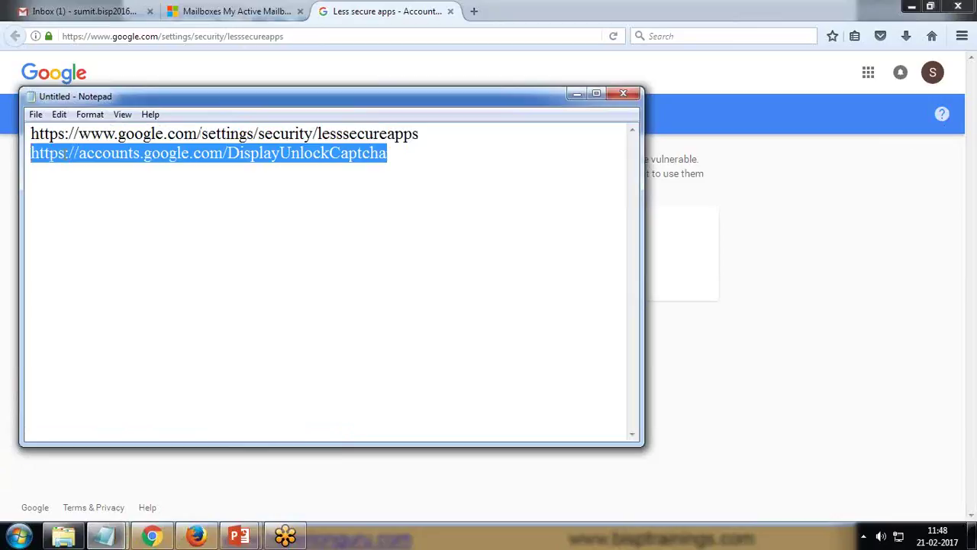
pyautogui.rightClick(66, 156)
pyautogui.click(98, 201)
pyautogui.click(474, 10)
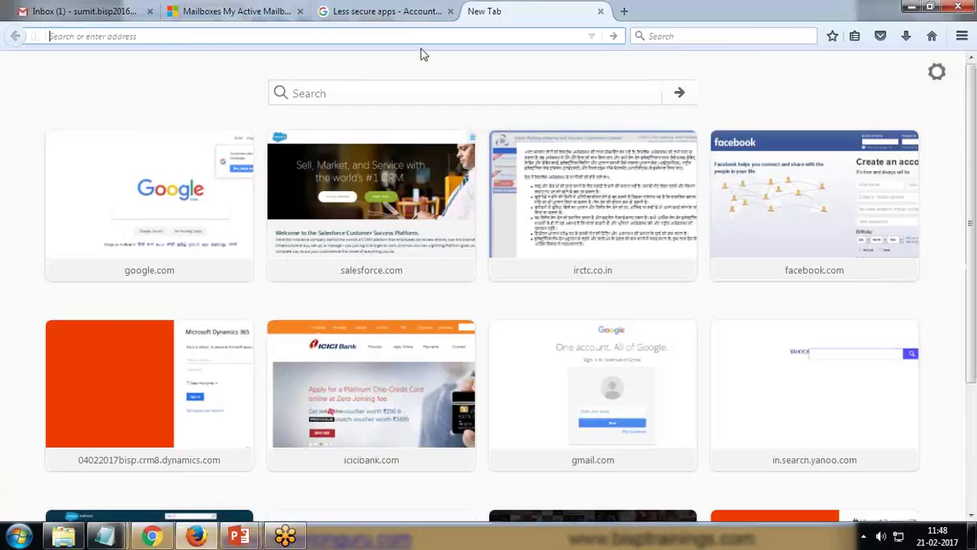
pyautogui.rightClick(417, 35)
pyautogui.click(447, 100)
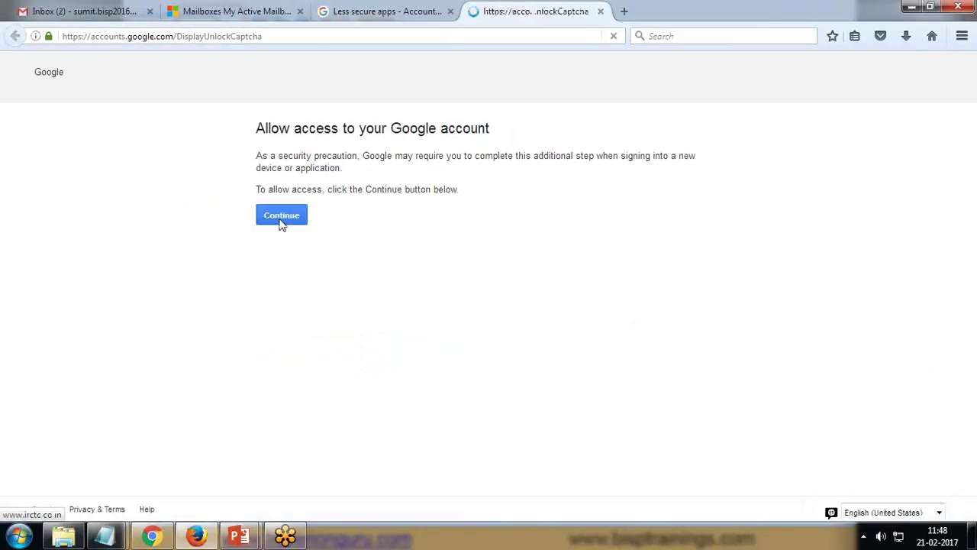
# - Continue on the Google page to allow new devices or applications to access the Google account
pyautogui.click(282, 218)
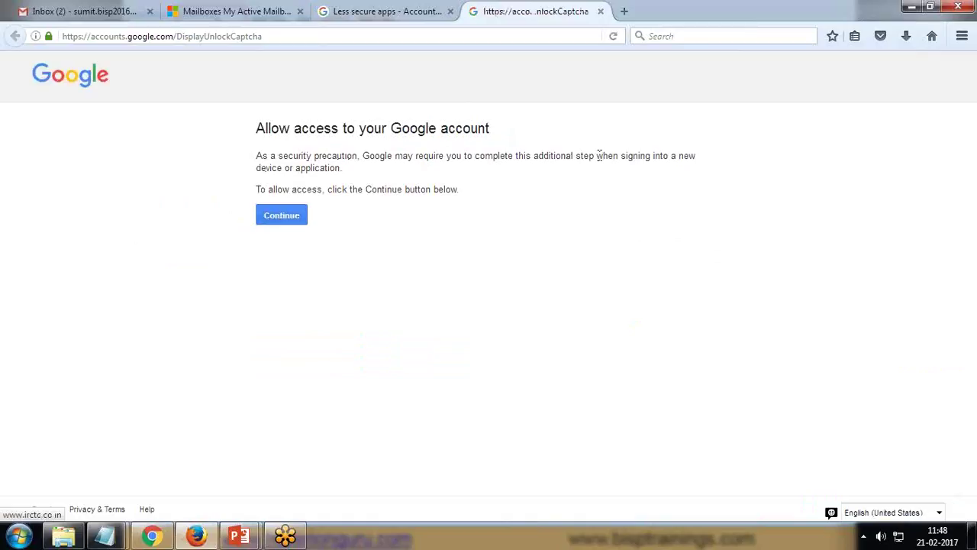
pyautogui.moveTo(266, 170); pyautogui.dragTo(334, 170)
pyautogui.click(282, 216)
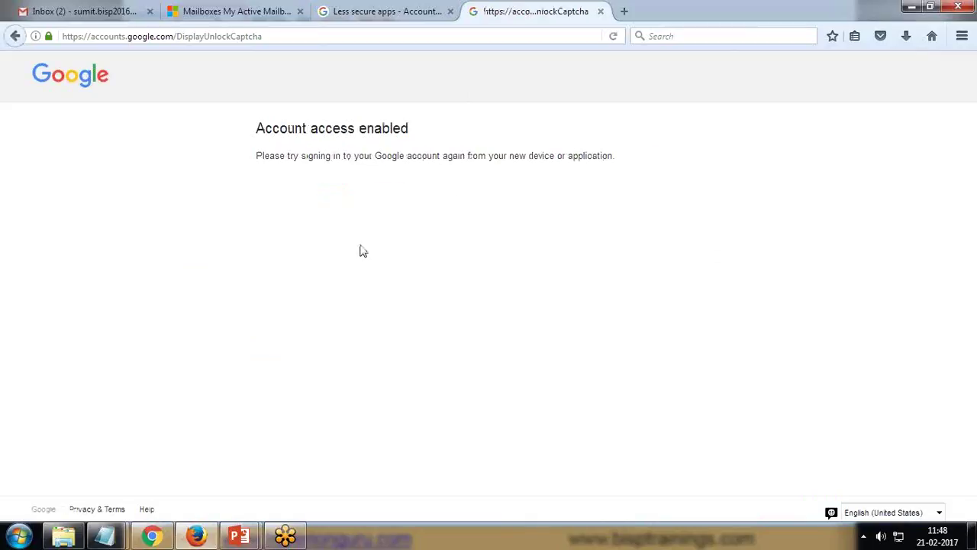
pyautogui.moveTo(259, 131); pyautogui.dragTo(410, 135)
# - Recheck the less secure apps and account access pages, and close both Google tabs to return to the mailbox list
pyautogui.click(404, 9)
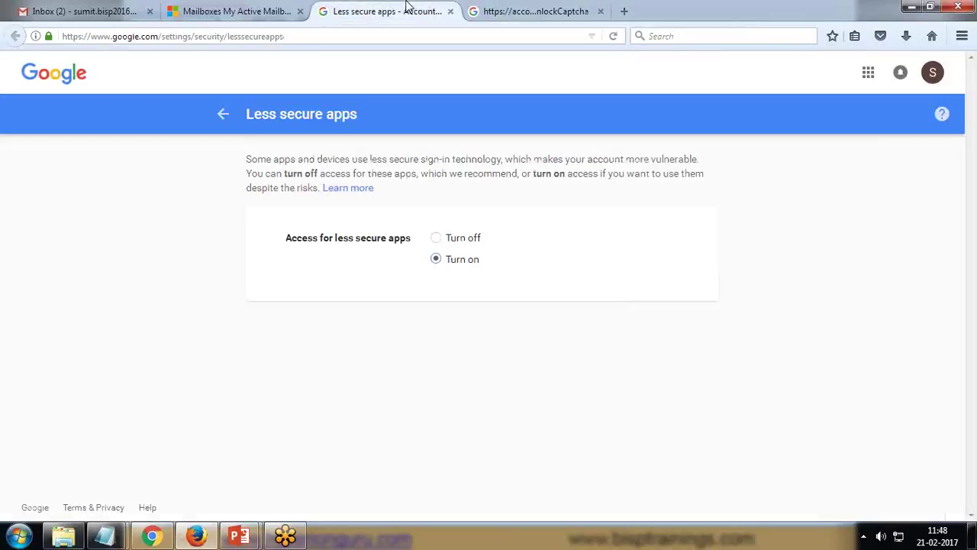
pyautogui.click(538, 9)
pyautogui.click(405, 6)
pyautogui.click(538, 11)
pyautogui.click(416, 11)
pyautogui.click(450, 12)
pyautogui.click(450, 12)
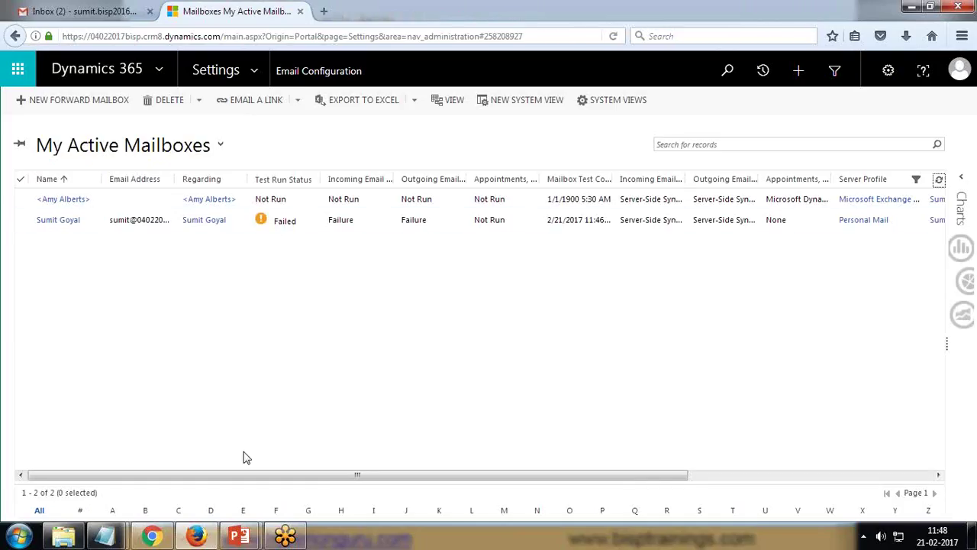
pyautogui.click(22, 221)
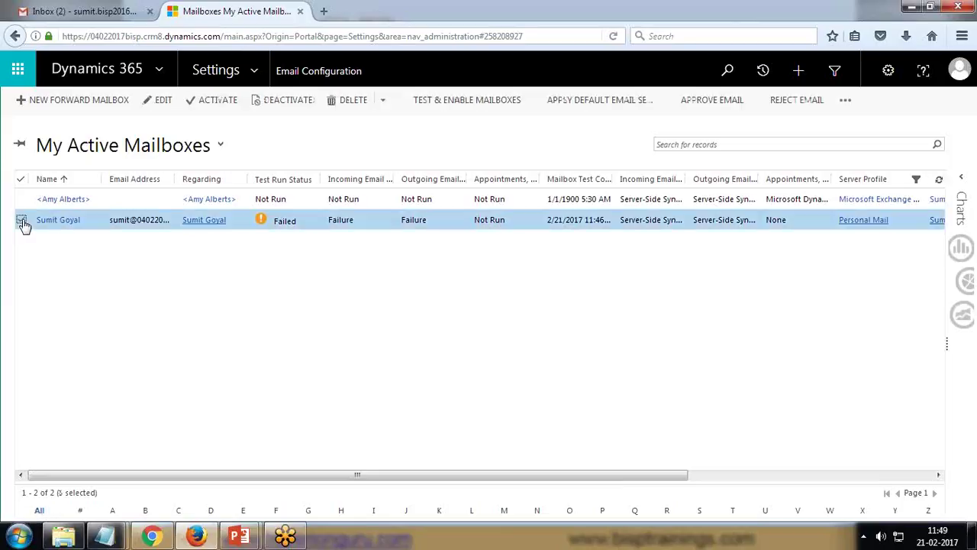
pyautogui.click(458, 100)
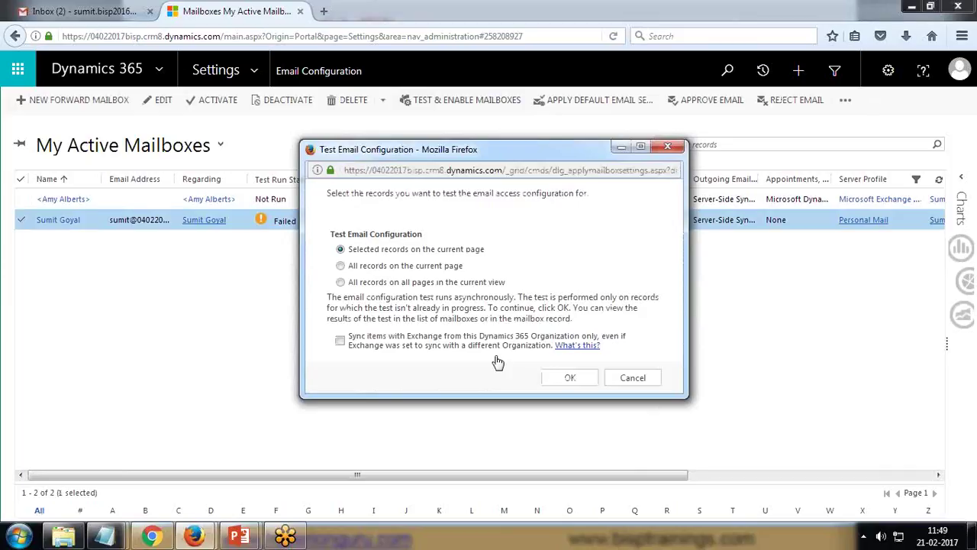
pyautogui.click(646, 377)
# - Open the mailbox assigned to the Personal Mail server profile and delete all of its alerts
pyautogui.click(65, 222)
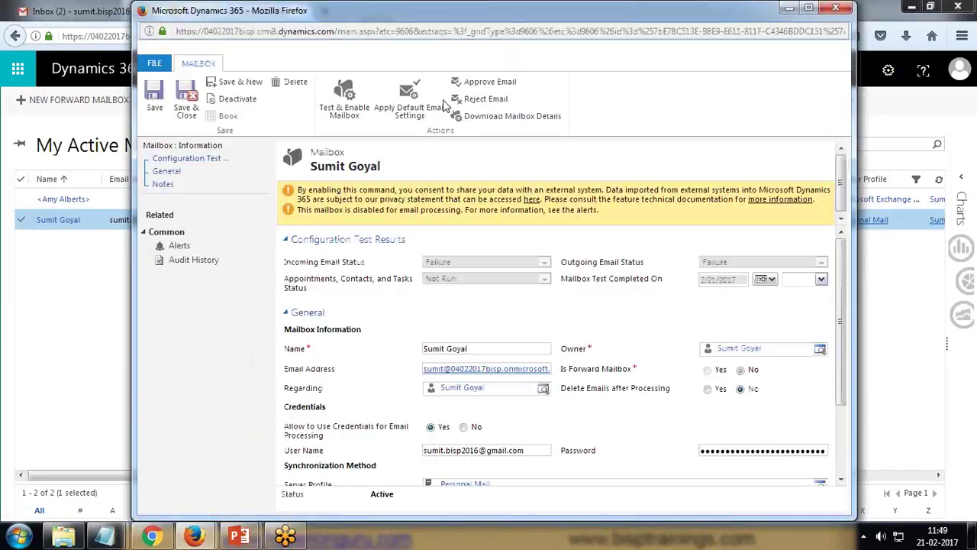
pyautogui.moveTo(576, 20); pyautogui.dragTo(569, 59)
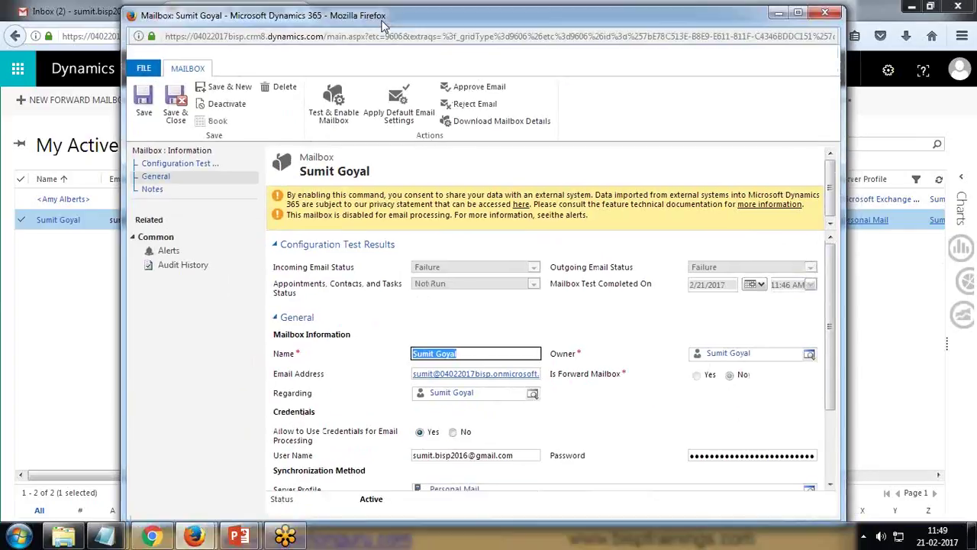
pyautogui.moveTo(389, 52); pyautogui.dragTo(384, 18)
pyautogui.click(171, 251)
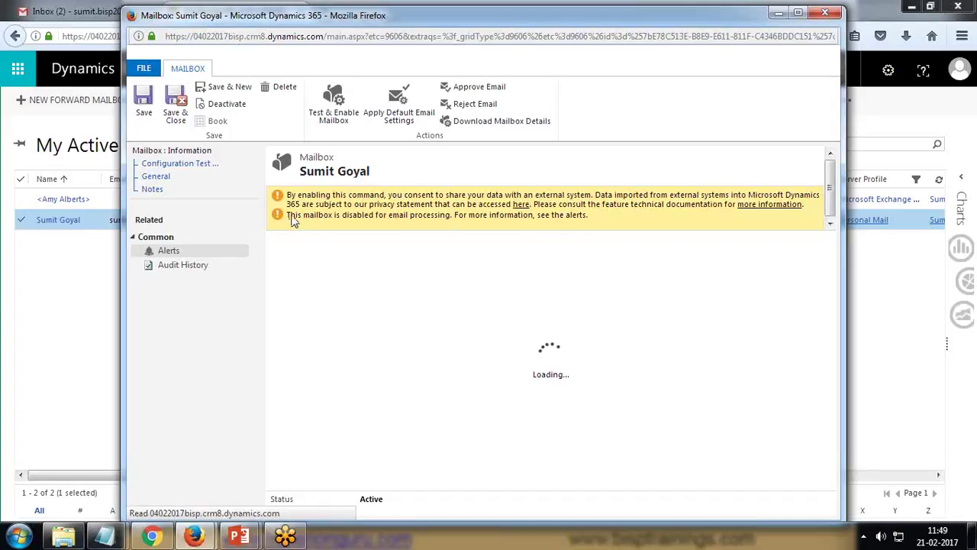
pyautogui.click(681, 300)
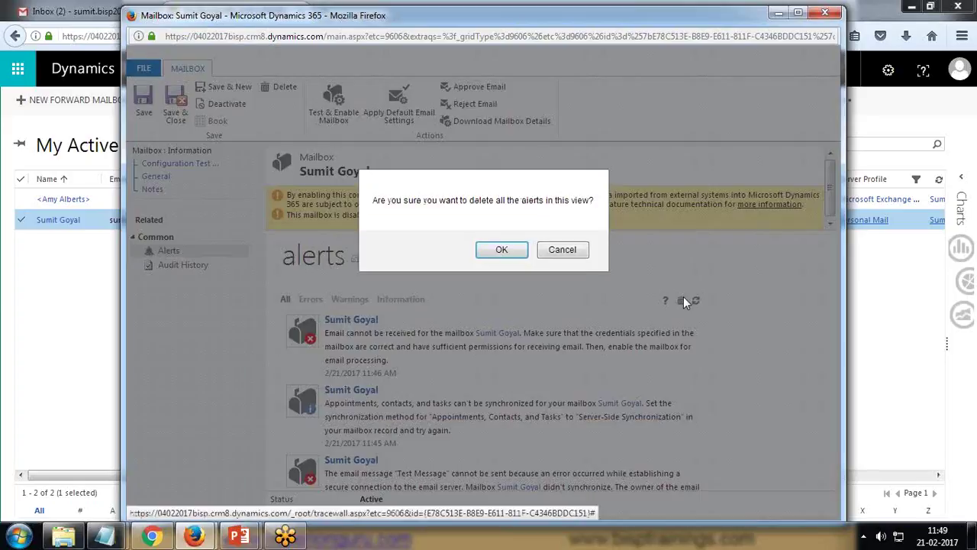
pyautogui.click(505, 255)
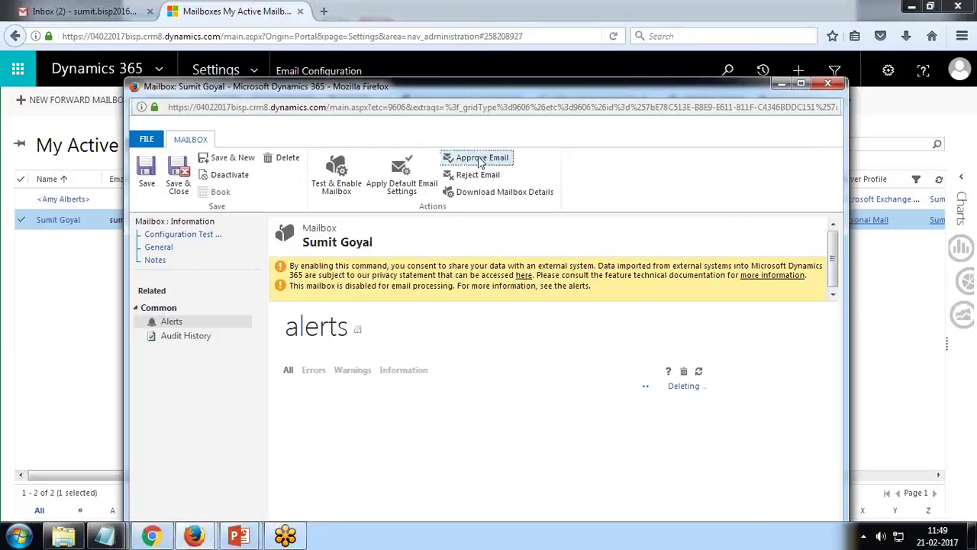
# - Approve the mailbox's primary email address, and run Test & Enable Mailbox with the Exchange-only sync option left unchecked
pyautogui.click(479, 159)
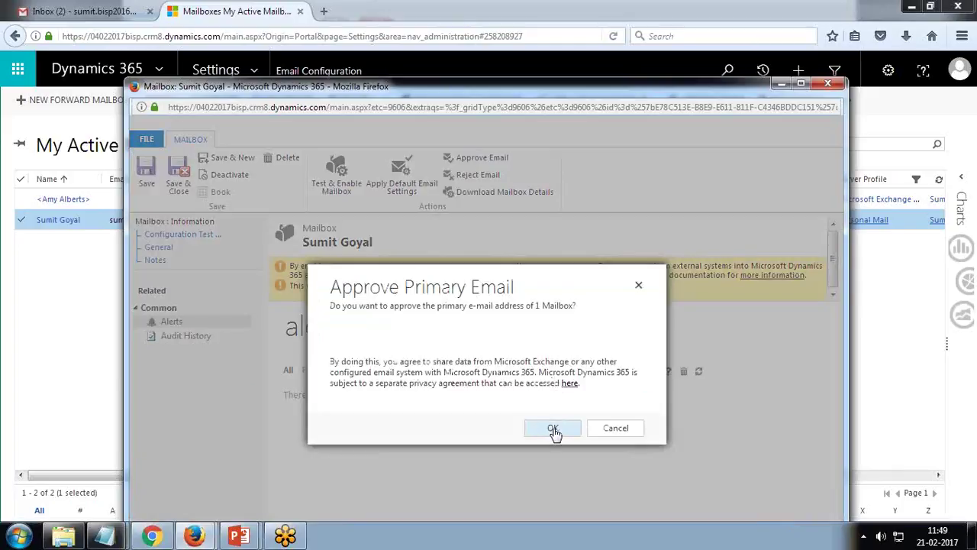
pyautogui.click(555, 429)
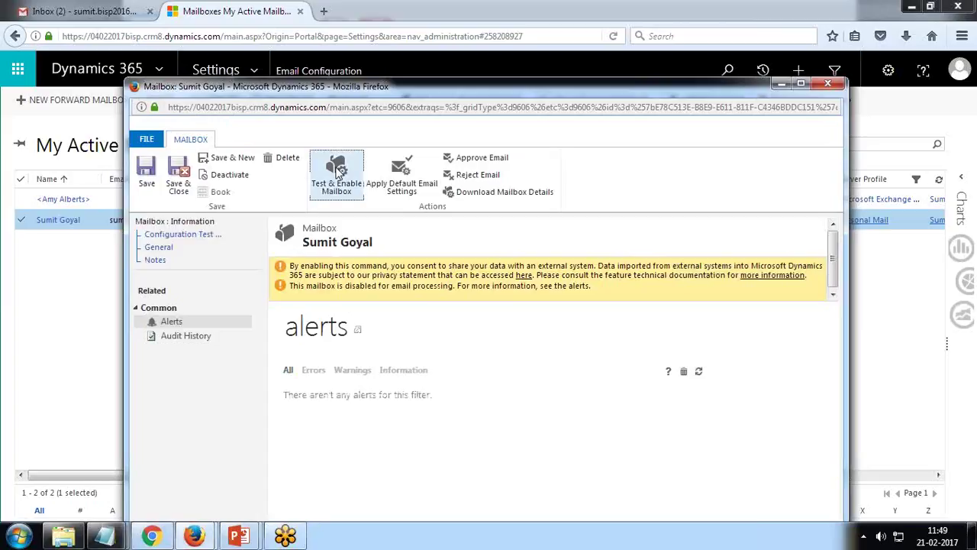
pyautogui.click(340, 171)
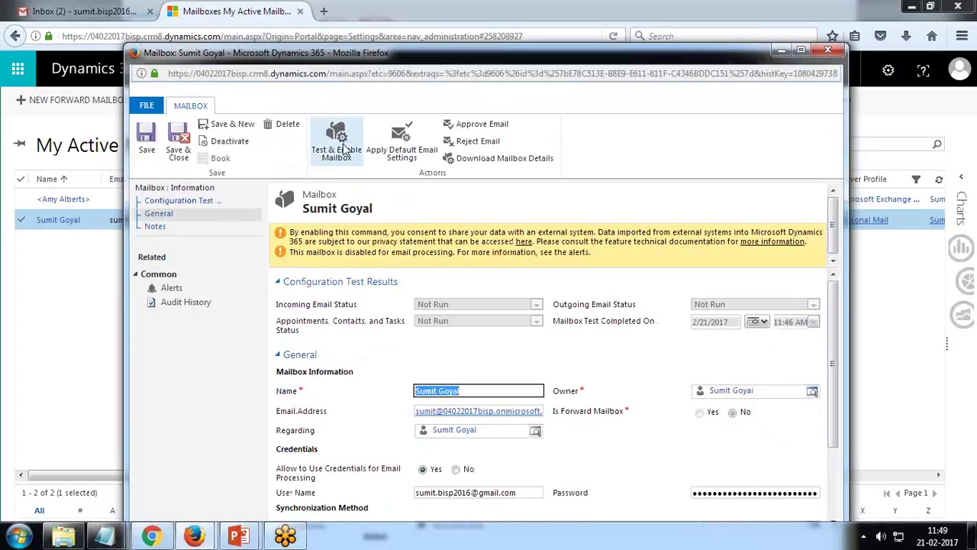
pyautogui.click(342, 146)
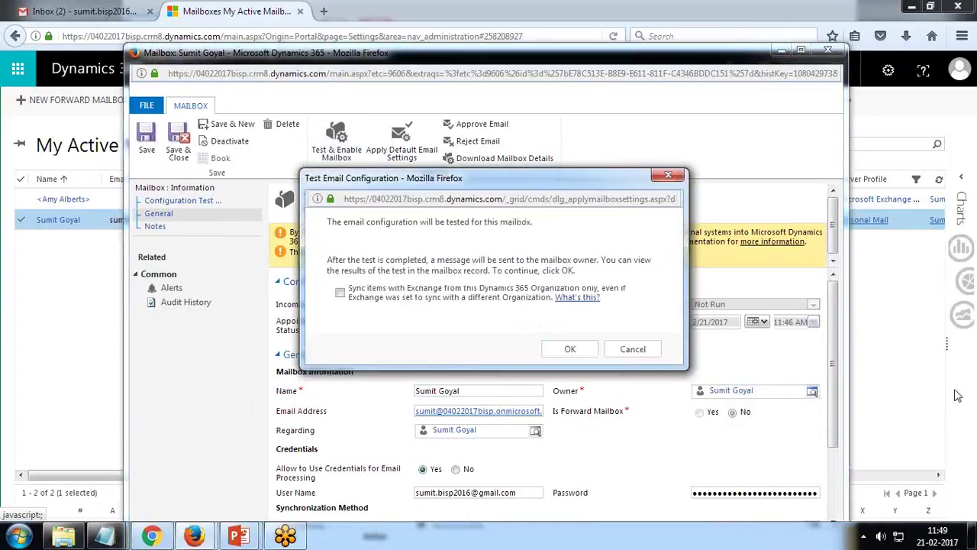
pyautogui.click(573, 350)
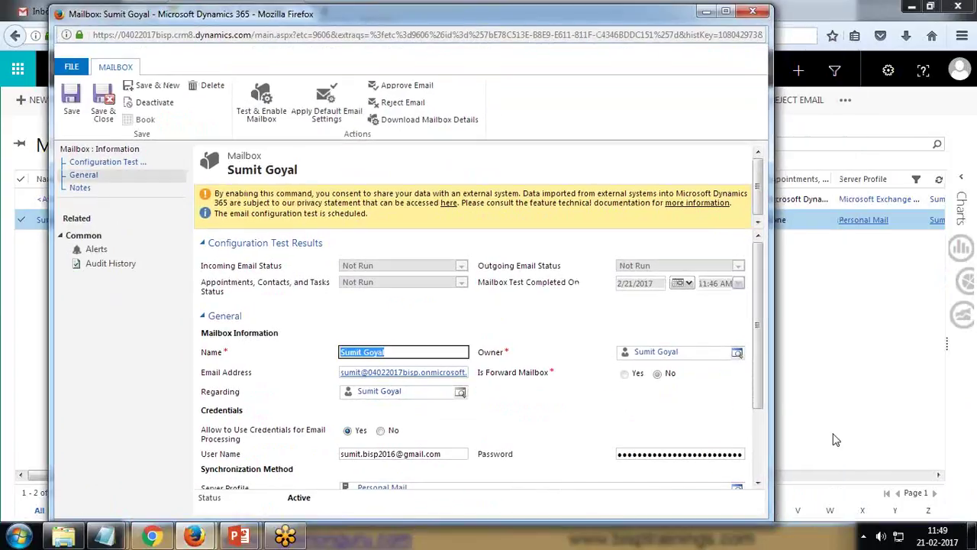
# - Save and close the mailbox, and check its test run status in the My Active Mailboxes list
pyautogui.click(836, 440)
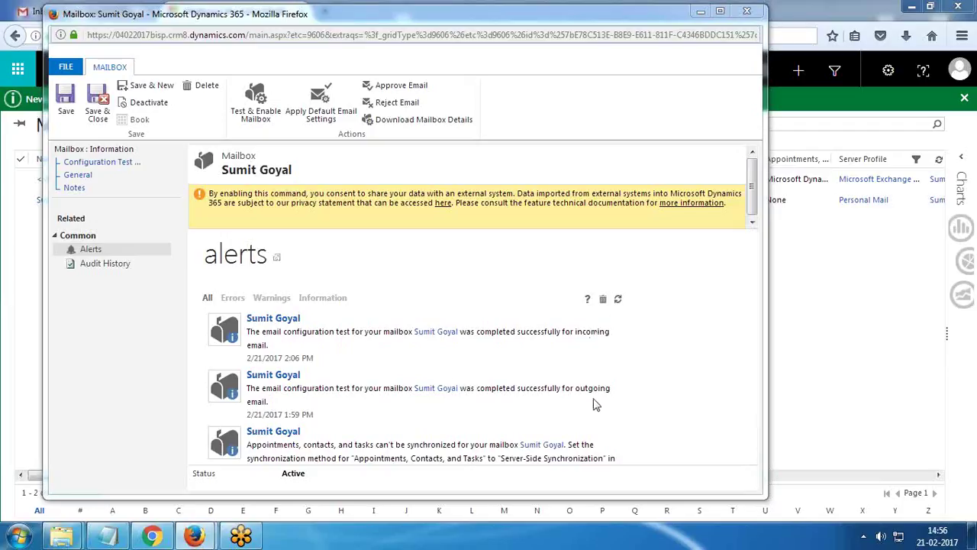
pyautogui.click(97, 98)
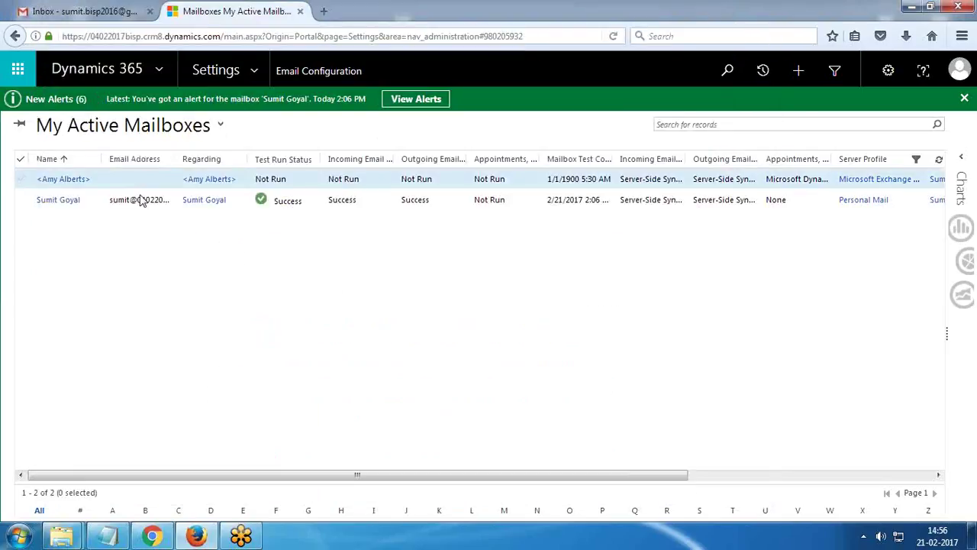
pyautogui.moveTo(255, 207); pyautogui.dragTo(288, 208)
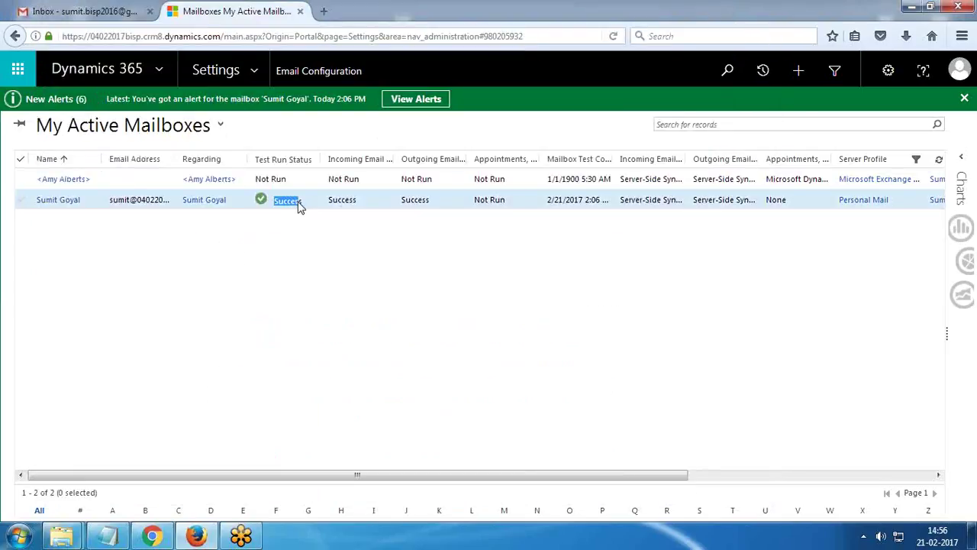
pyautogui.click(283, 209)
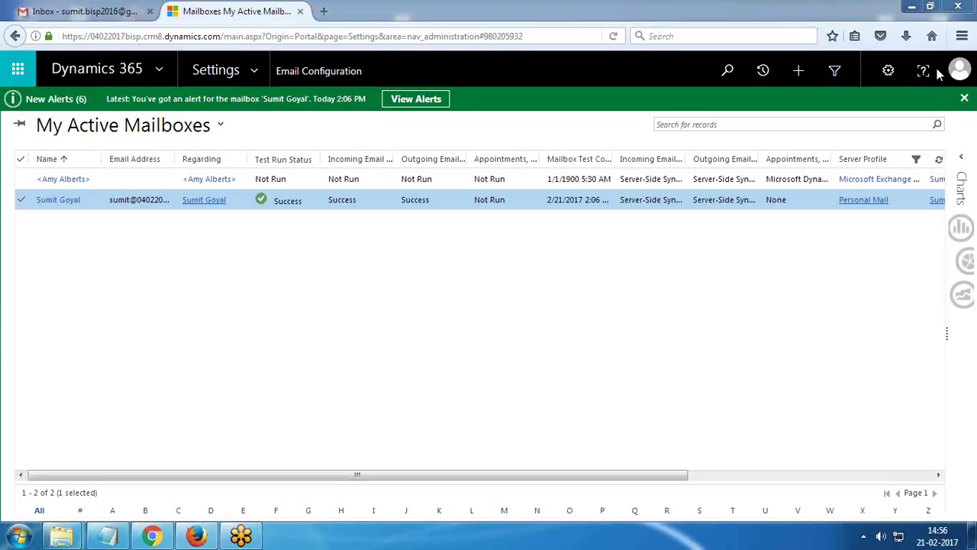
# - Go to the Contacts list in the Sales area
pyautogui.click(253, 71)
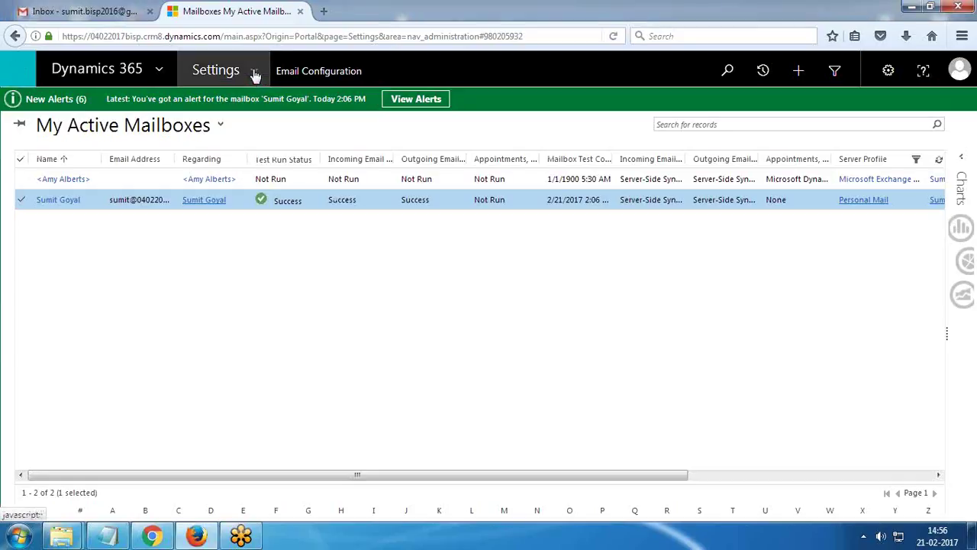
pyautogui.click(7, 127)
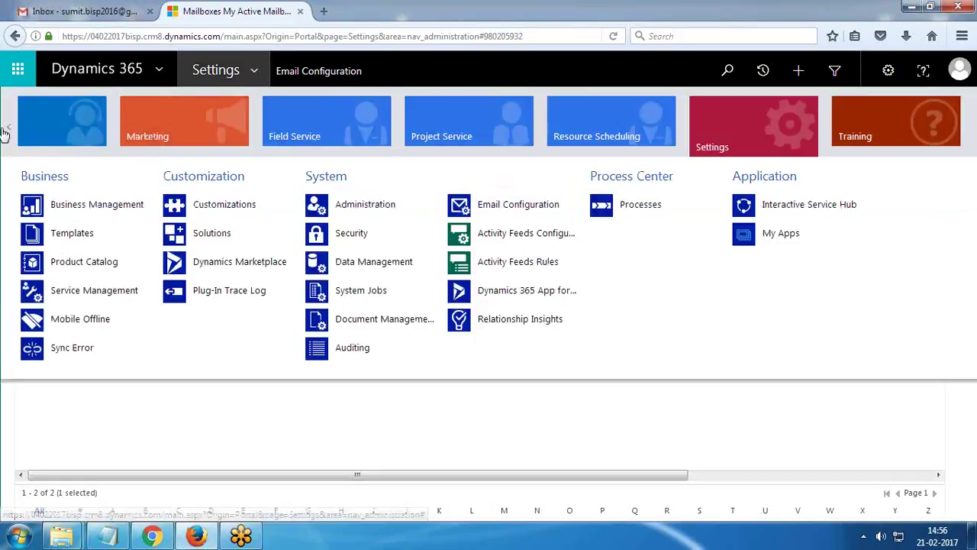
pyautogui.click(96, 131)
pyautogui.click(196, 237)
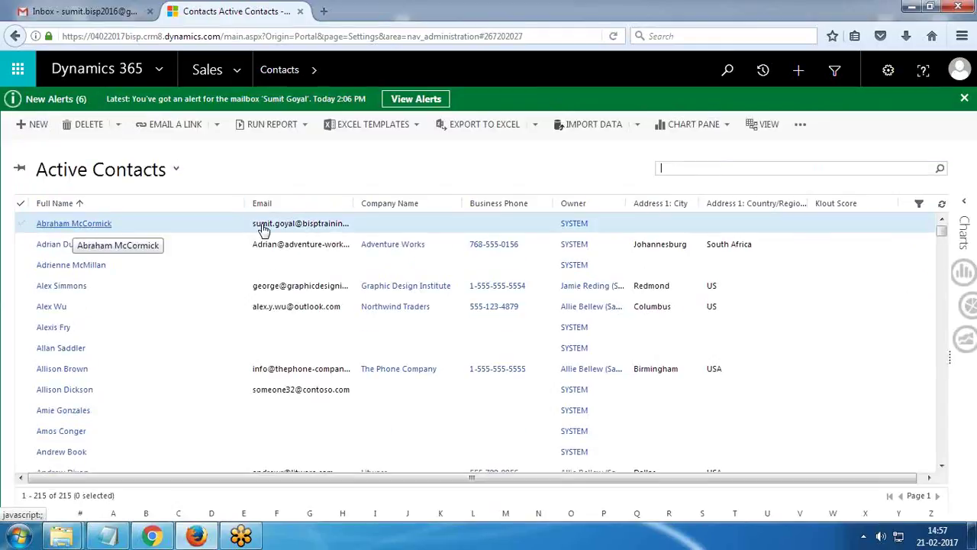
# - Send the first listed contact a direct email from the Marketing Event Notification template, limited to selected records on the current page
pyautogui.click(24, 223)
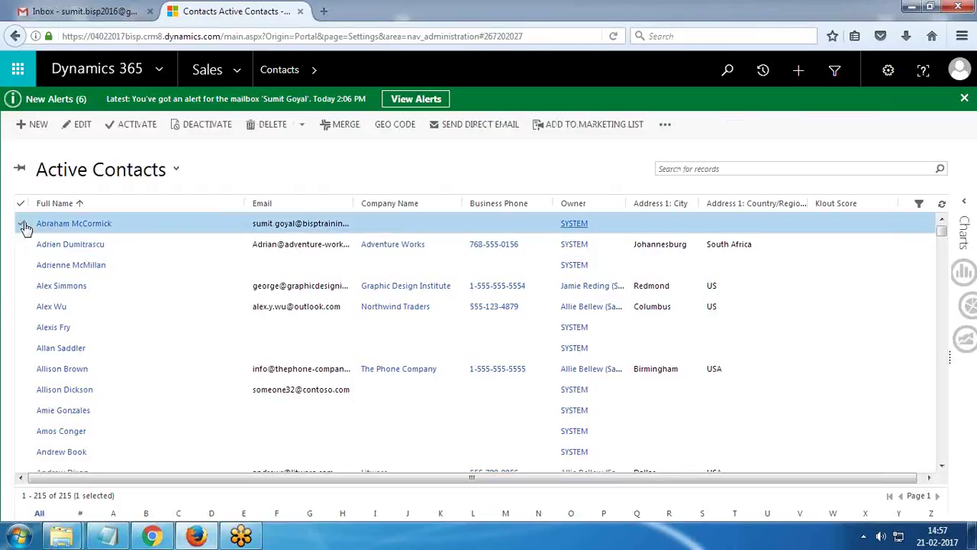
pyautogui.click(486, 126)
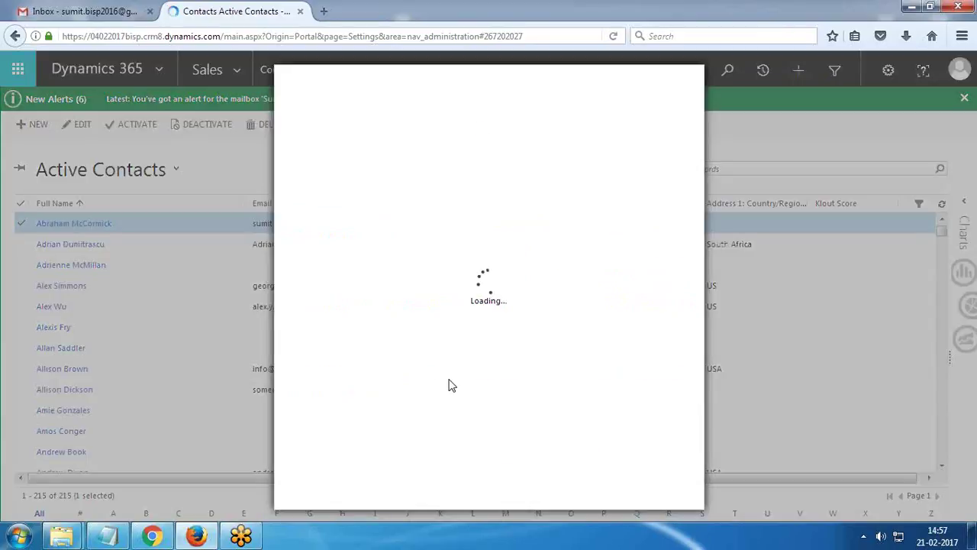
pyautogui.click(377, 260)
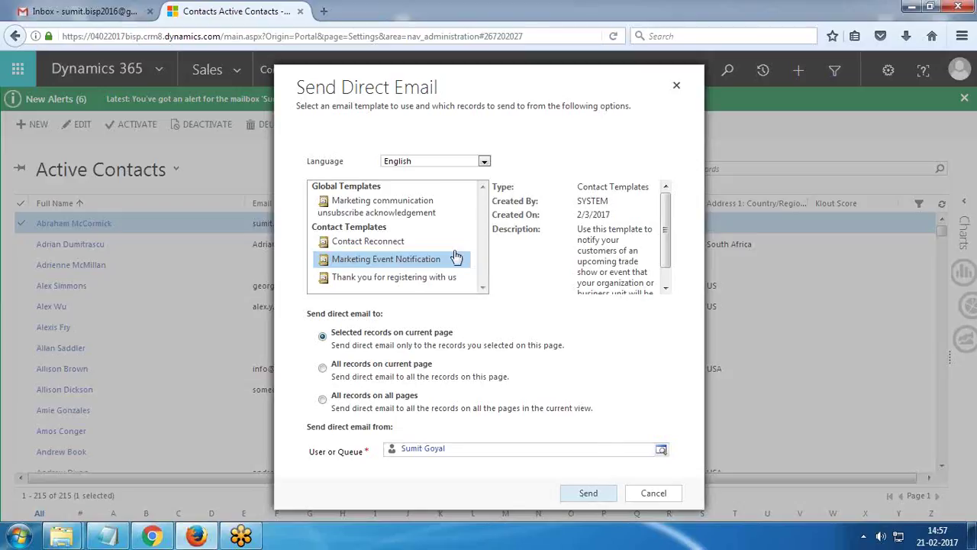
pyautogui.press('Escape')
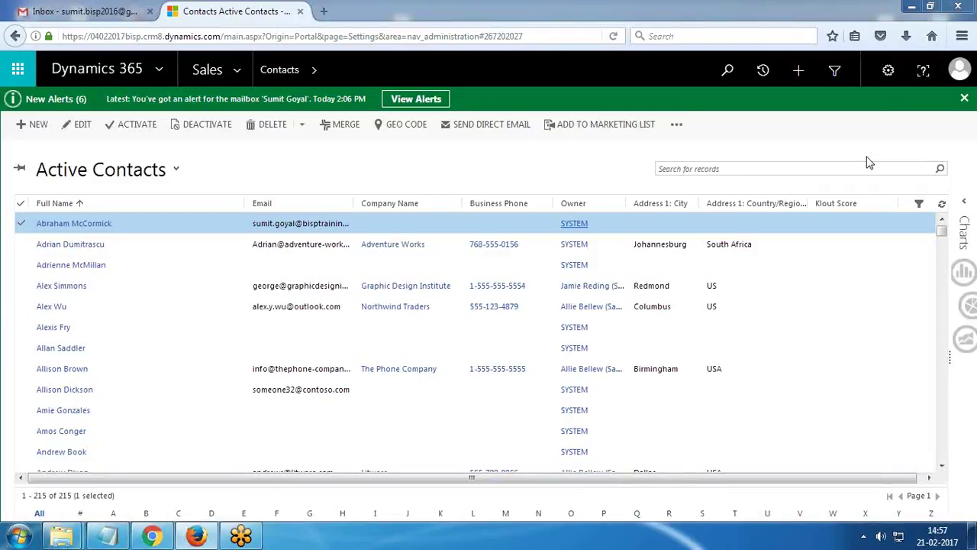
# - Switch to the recipient's Gmail inbox, open the "Upcoming industry event" email to check its greeting and body, and return to Dynamics 365
pyautogui.hotkey('alt', 'Tab')
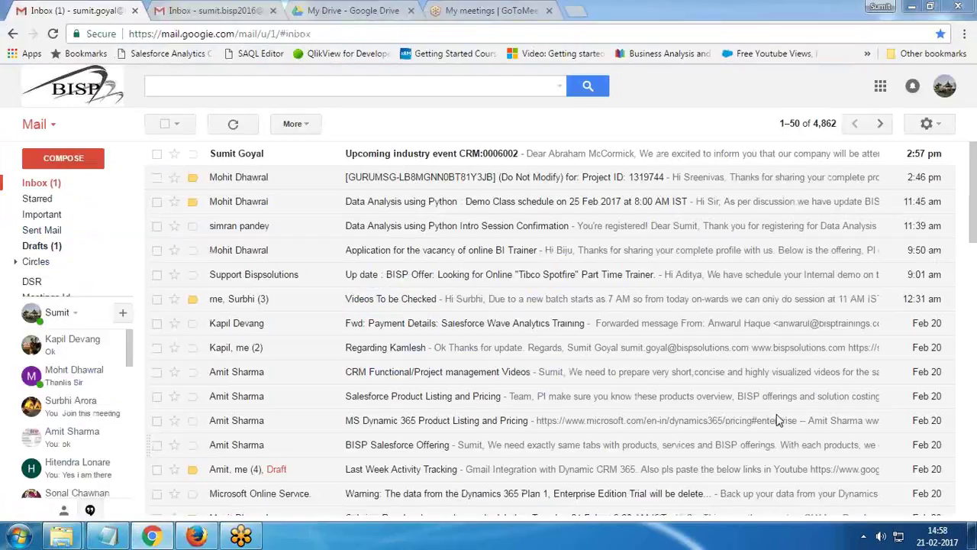
pyautogui.click(371, 158)
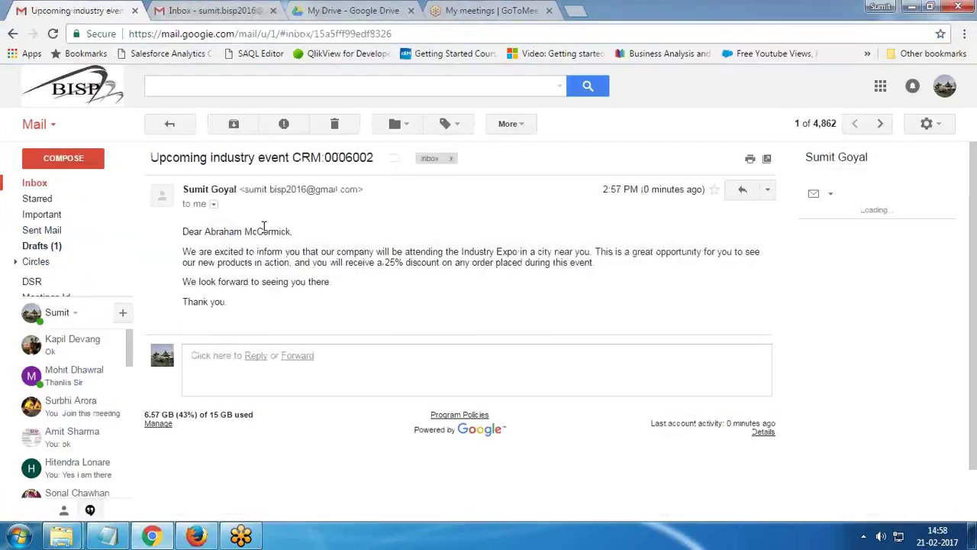
pyautogui.moveTo(205, 231); pyautogui.dragTo(290, 231)
pyautogui.moveTo(218, 251); pyautogui.dragTo(601, 264)
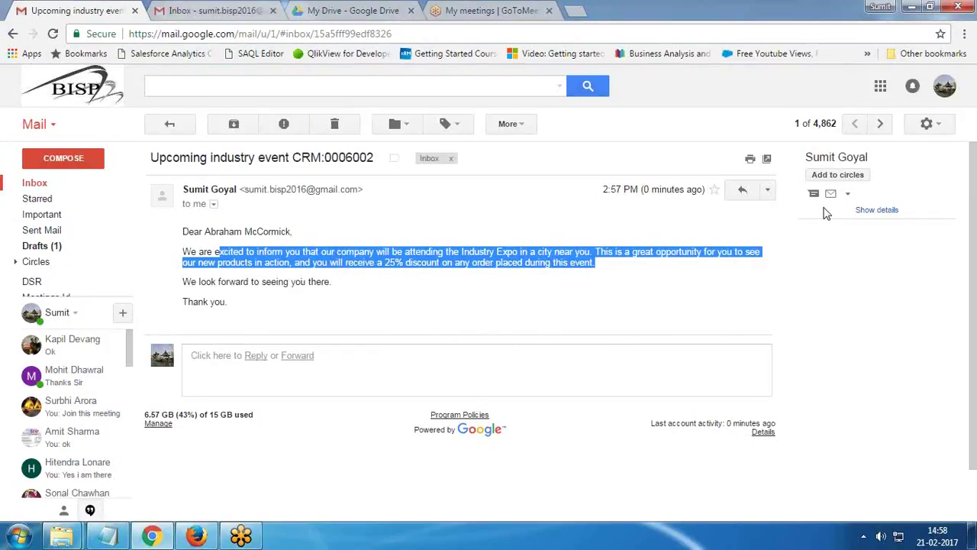
pyautogui.click(829, 192)
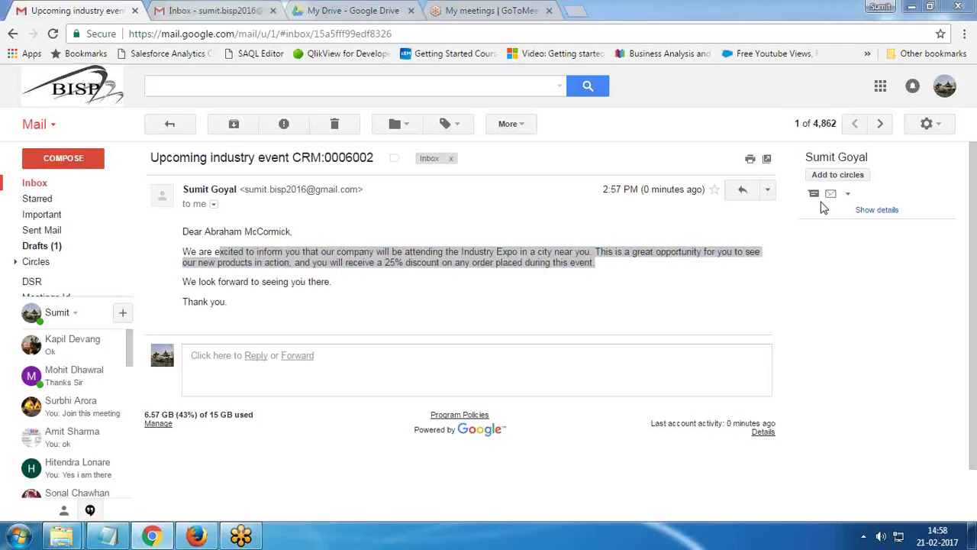
pyautogui.hotkey('alt', 'Tab')
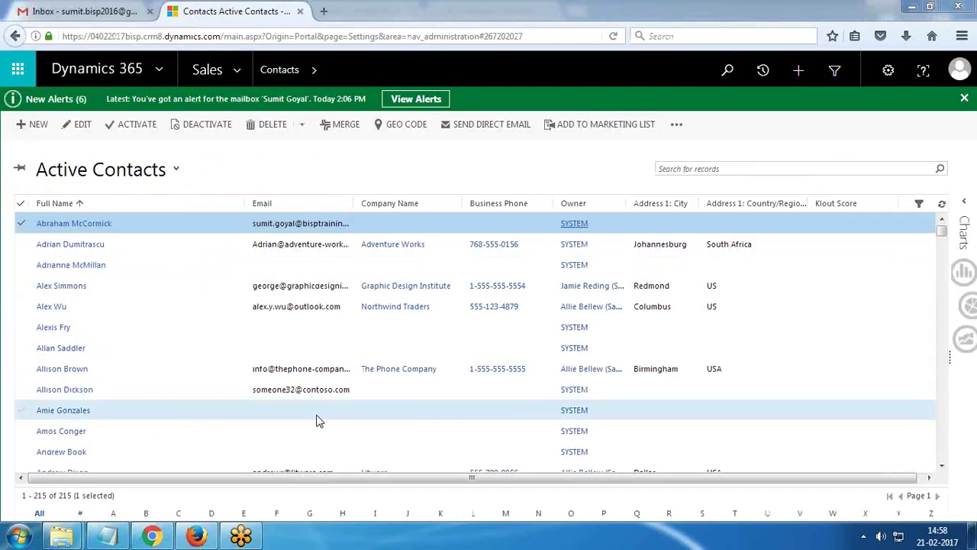